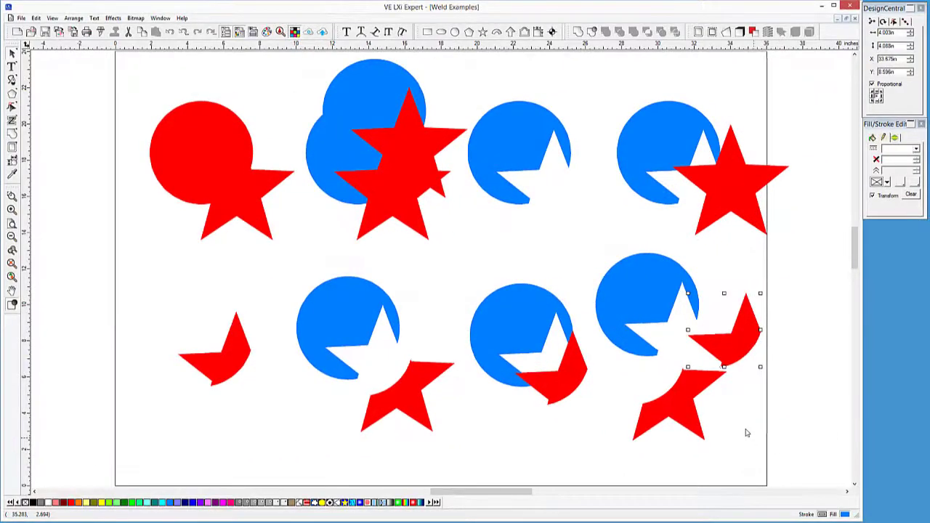
# Step: From the Weld Examples document, open the Window menu of open documents
pyautogui.click(160, 18)
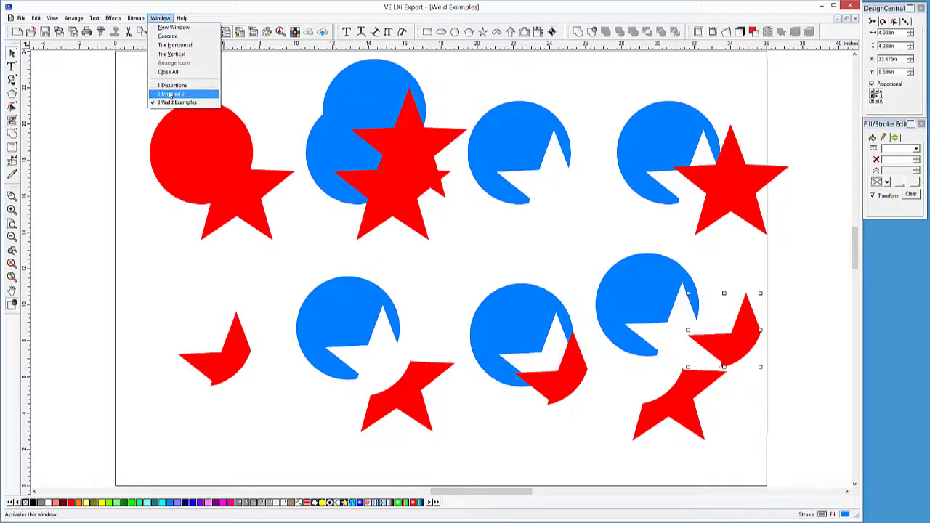
# Step: Switch to the Untitled kite document, select all its objects, and cut the kite with the top spar lines
pyautogui.click(169, 95)
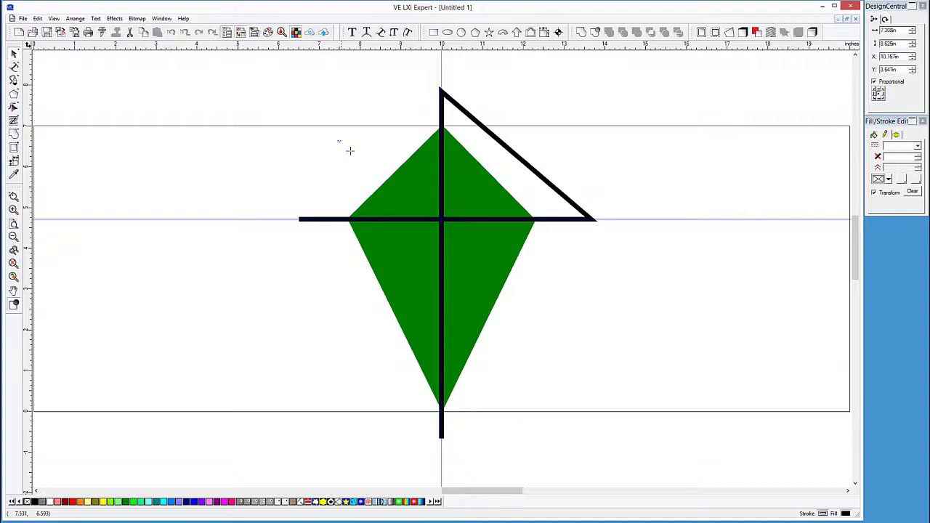
pyautogui.moveTo(338, 141); pyautogui.dragTo(534, 292)
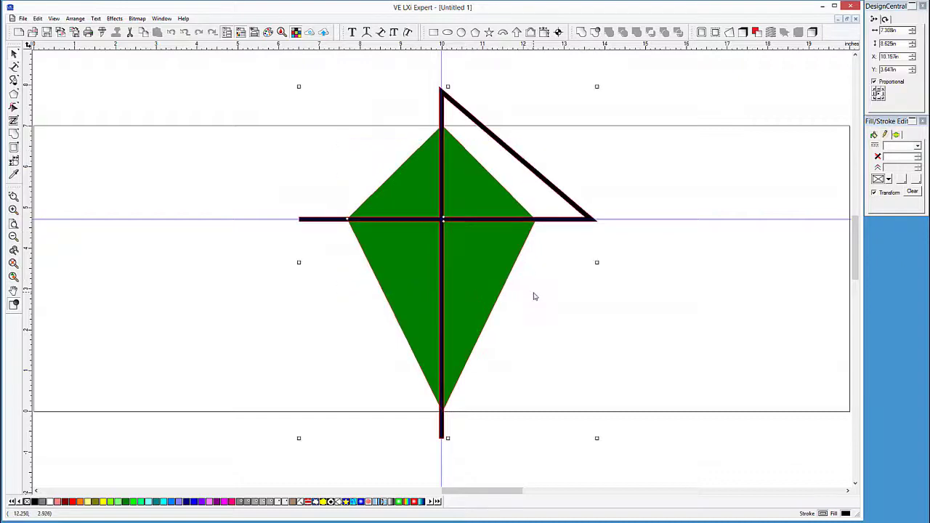
pyautogui.click(610, 33)
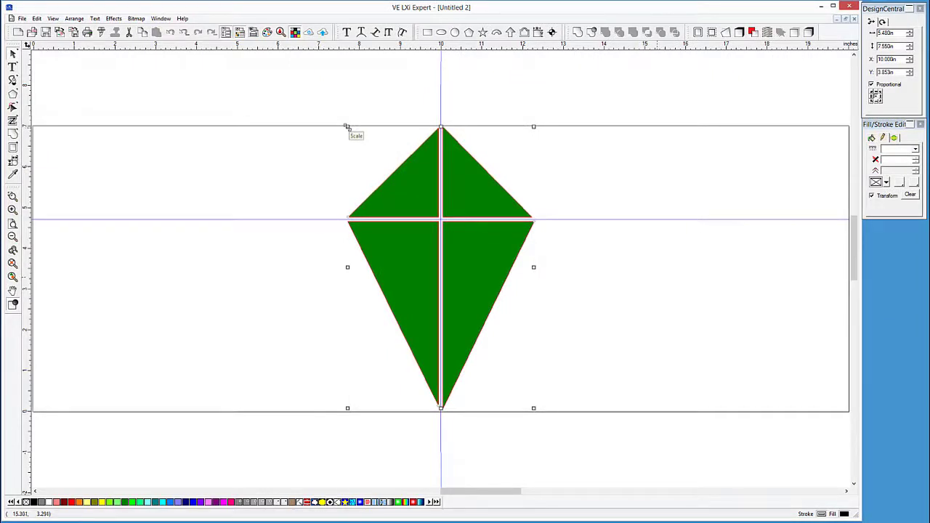
# Step: Bring up the 1 Distortions document from the Window menu
pyautogui.click(162, 19)
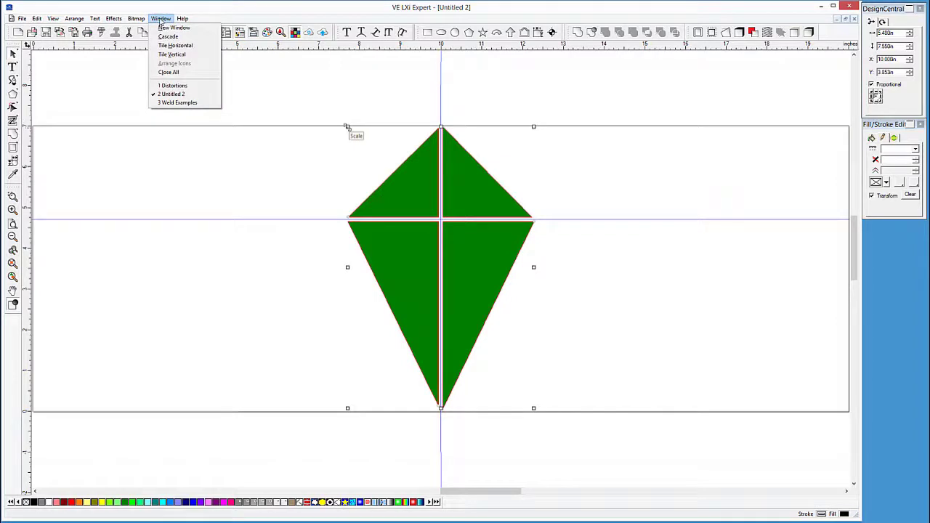
pyautogui.click(174, 86)
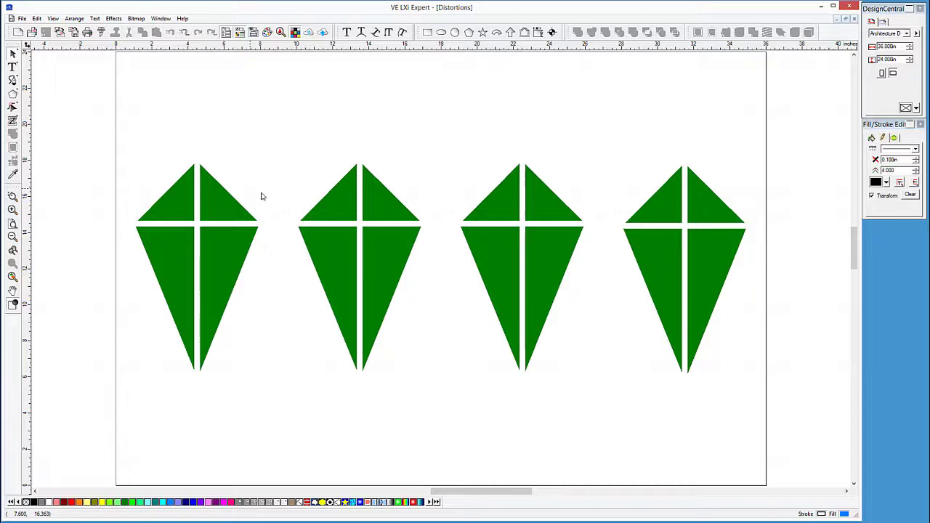
# Step: Skew the leftmost kite by pulling three envelope corners, then apply the distortion
pyautogui.click(209, 199)
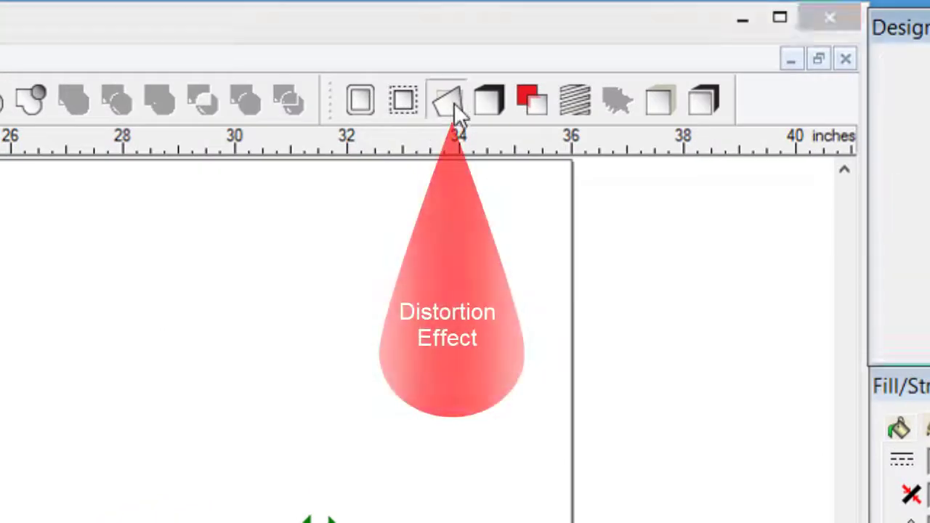
pyautogui.click(453, 102)
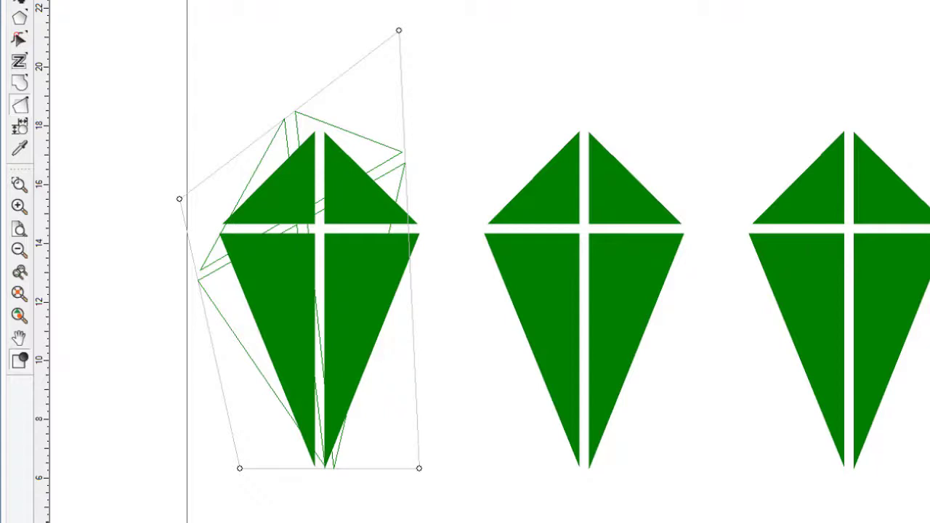
pyautogui.moveTo(398, 31); pyautogui.dragTo(428, 57)
pyautogui.moveTo(180, 202); pyautogui.dragTo(200, 143)
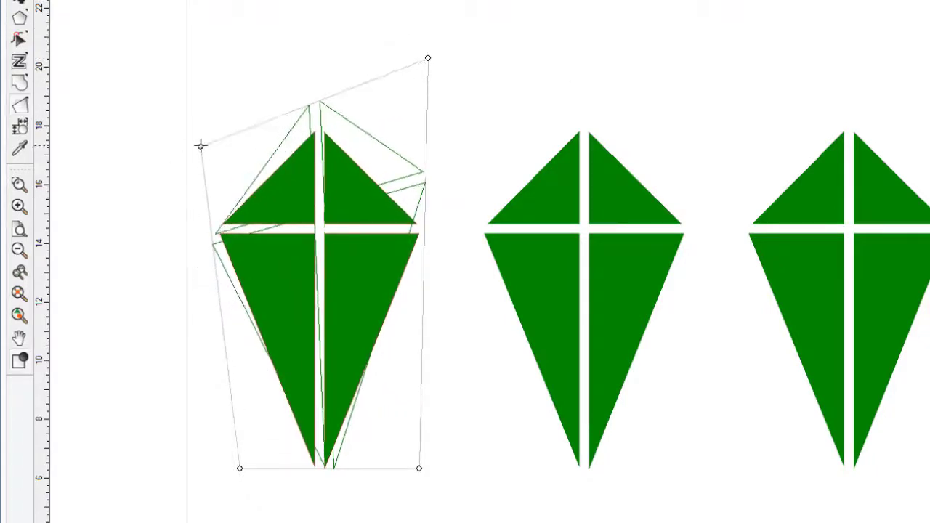
pyautogui.moveTo(419, 468); pyautogui.dragTo(433, 481)
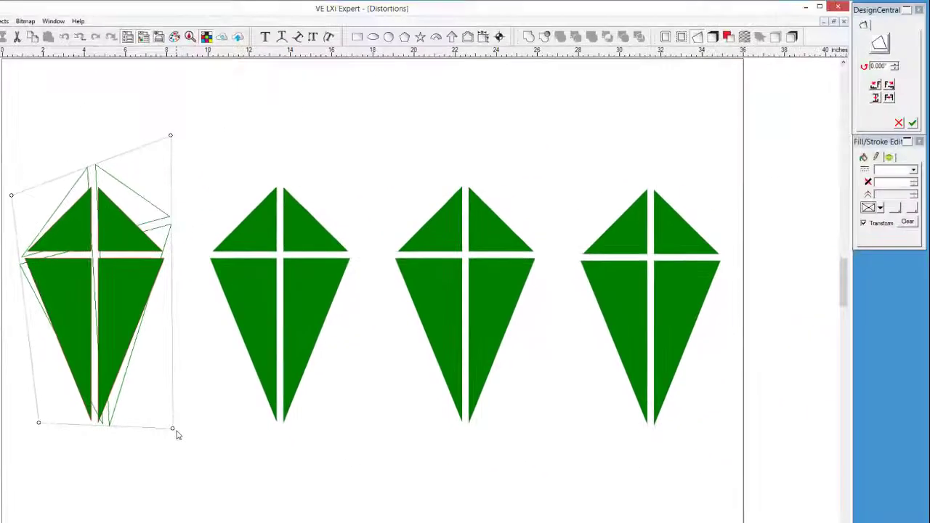
pyautogui.click(913, 123)
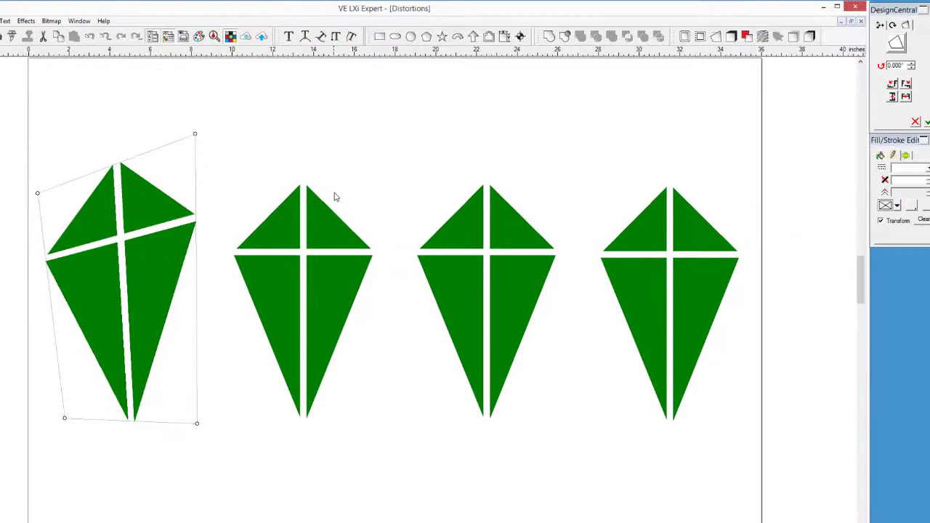
# Step: Give the second kite a Globe envelope and pull its side handle inward
pyautogui.click(318, 219)
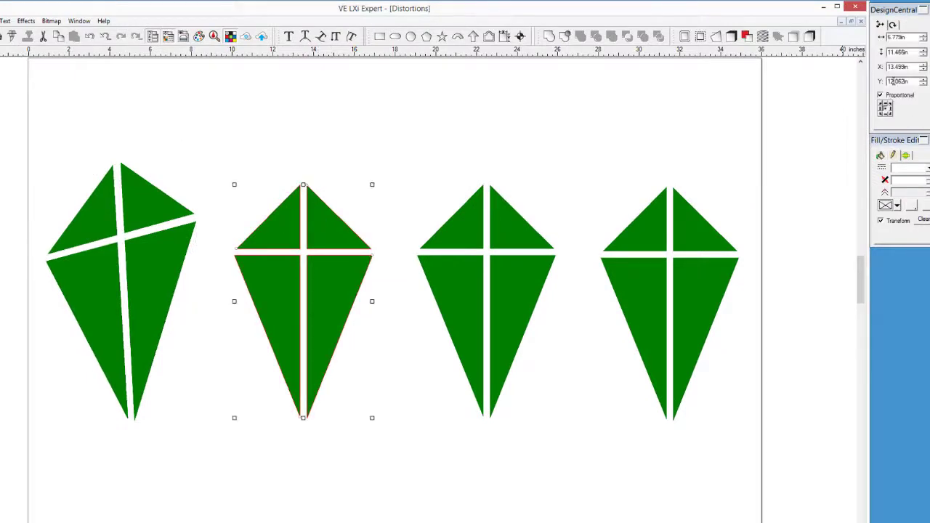
pyautogui.click(715, 37)
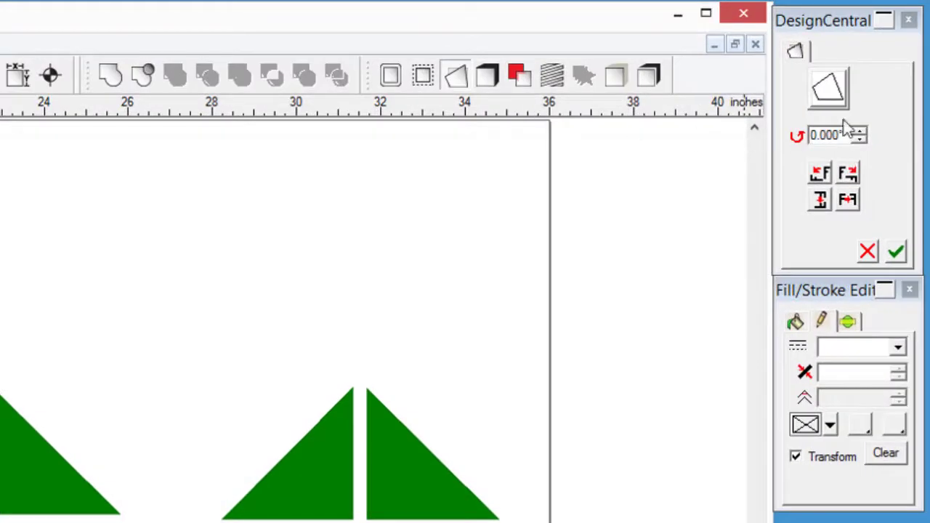
pyautogui.click(828, 99)
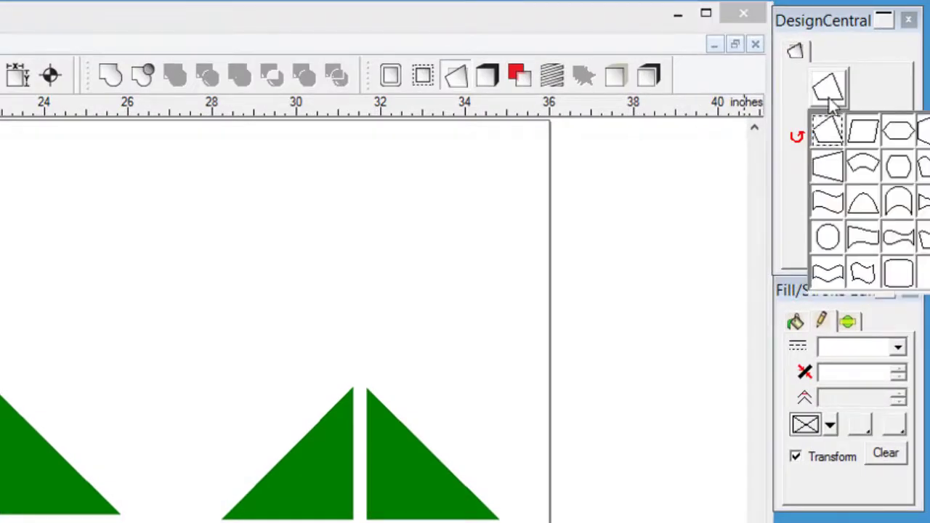
pyautogui.click(896, 167)
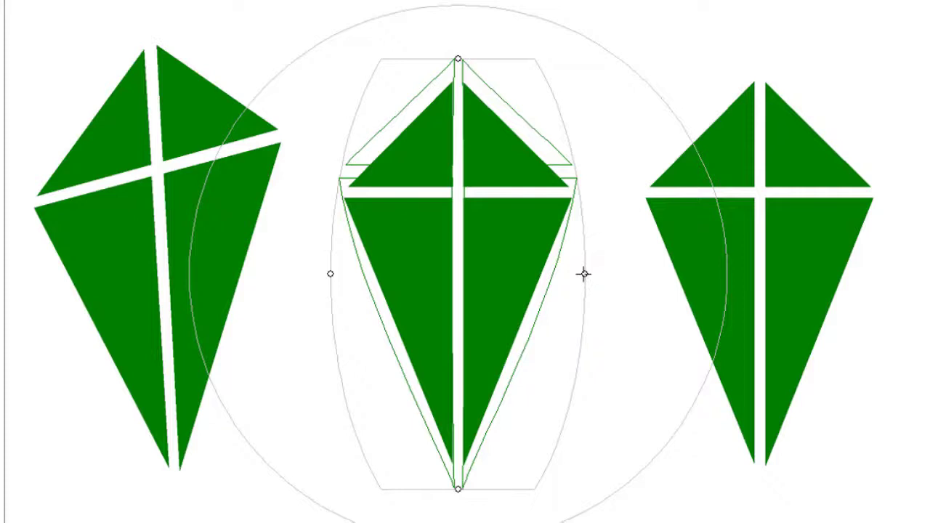
pyautogui.moveTo(584, 273); pyautogui.dragTo(590, 274)
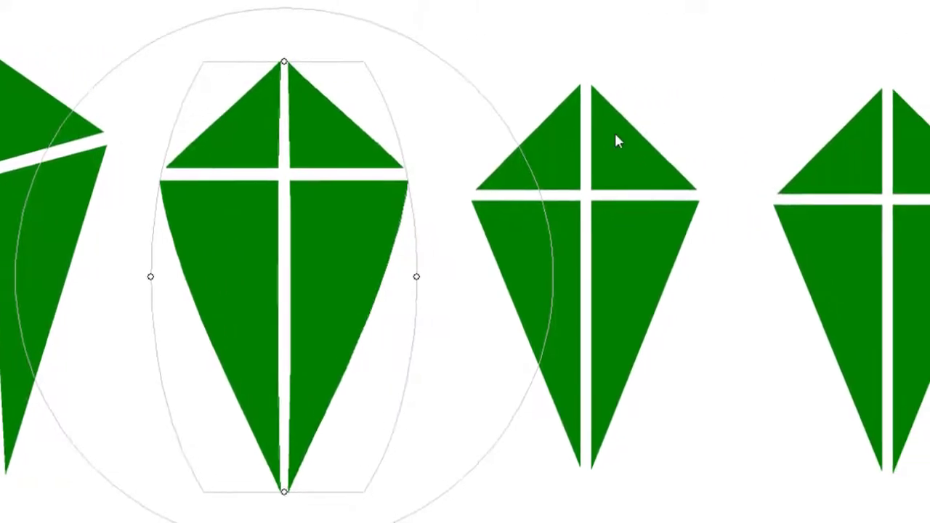
# Step: Apply an Arch envelope to the third kite, lowering its top handle for a slight curve
pyautogui.click(791, 142)
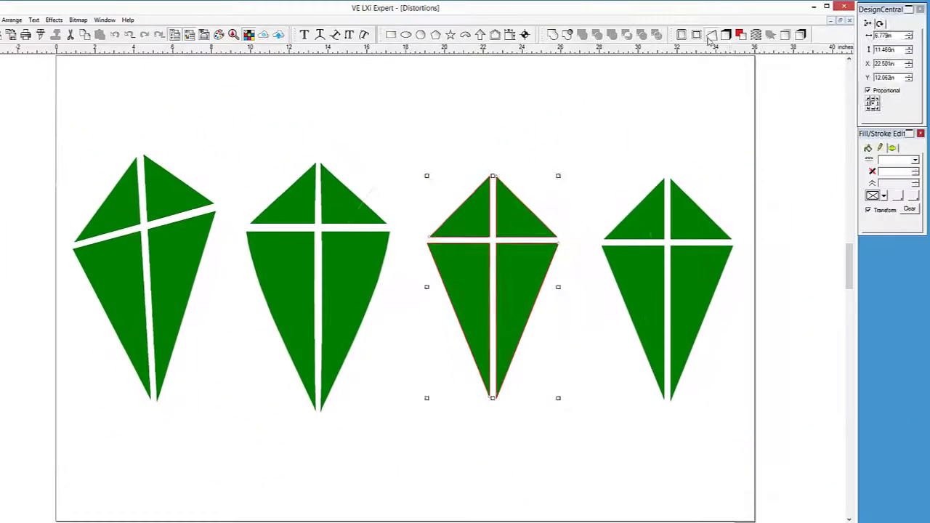
pyautogui.click(882, 42)
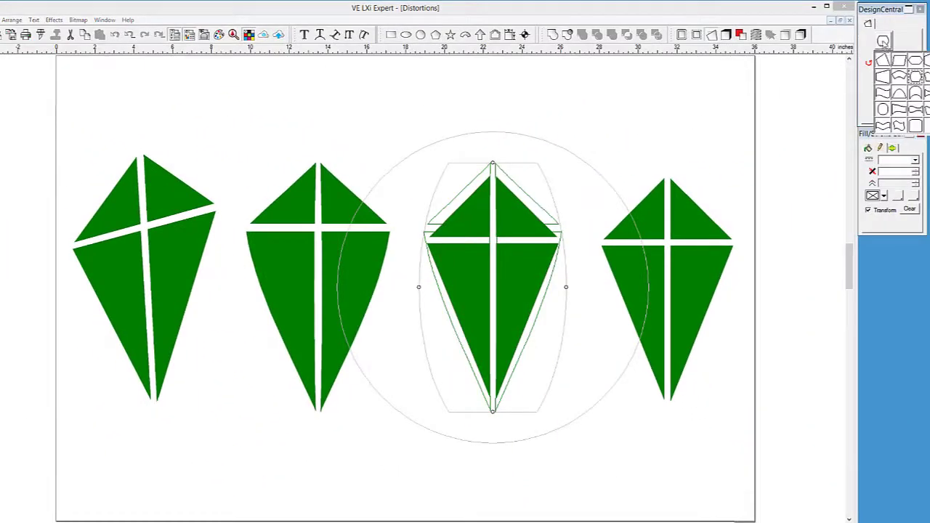
pyautogui.click(898, 92)
pyautogui.scroll(3, 535, 134)
pyautogui.moveTo(523, 128); pyautogui.dragTo(515, 284)
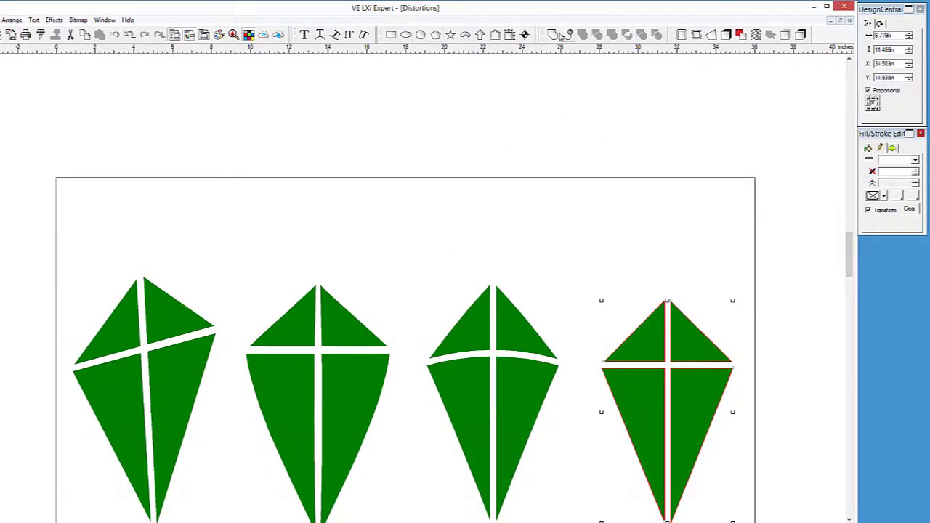
# Step: Arch the fourth kite's top, then reselect the third kite
pyautogui.click(882, 41)
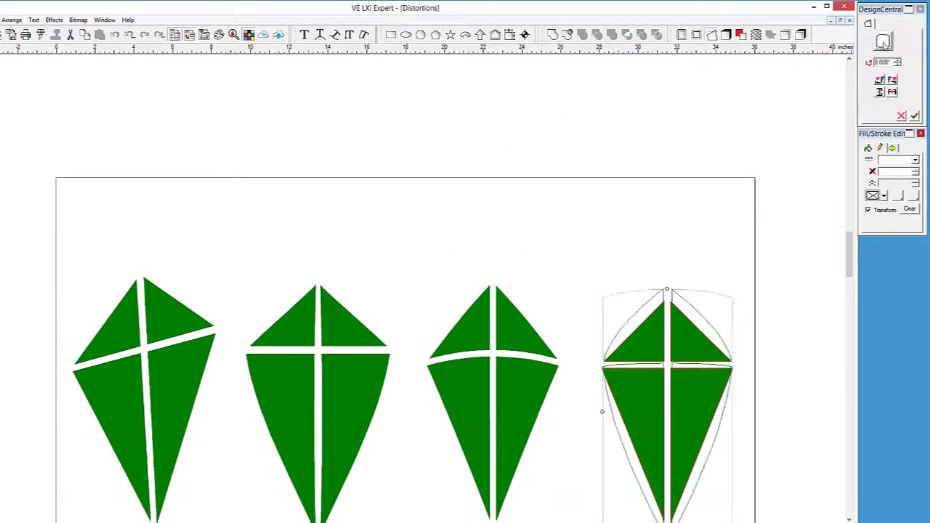
pyautogui.scroll(-3, 625, 219)
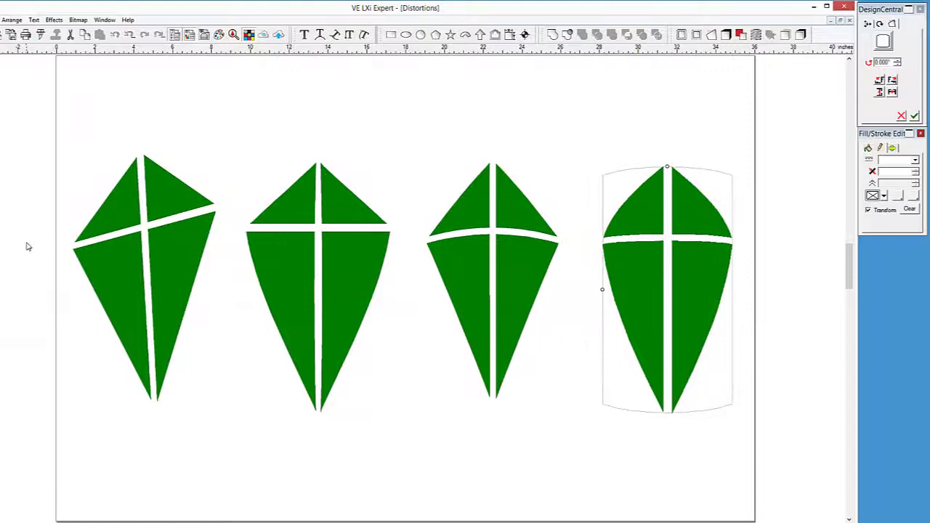
pyautogui.click(513, 298)
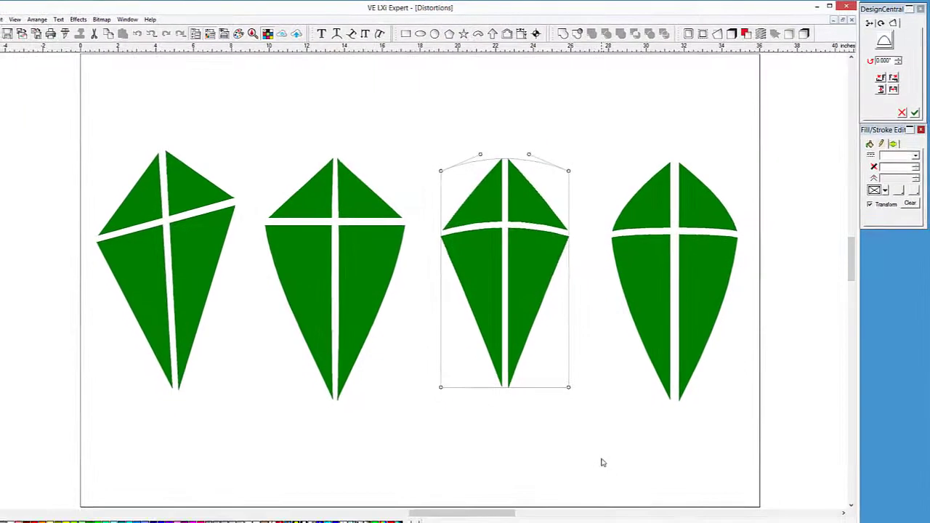
# Step: In Untitled 1, apply an Arch envelope flattened to give the kite's crossbar a gentle curve
pyautogui.click(127, 19)
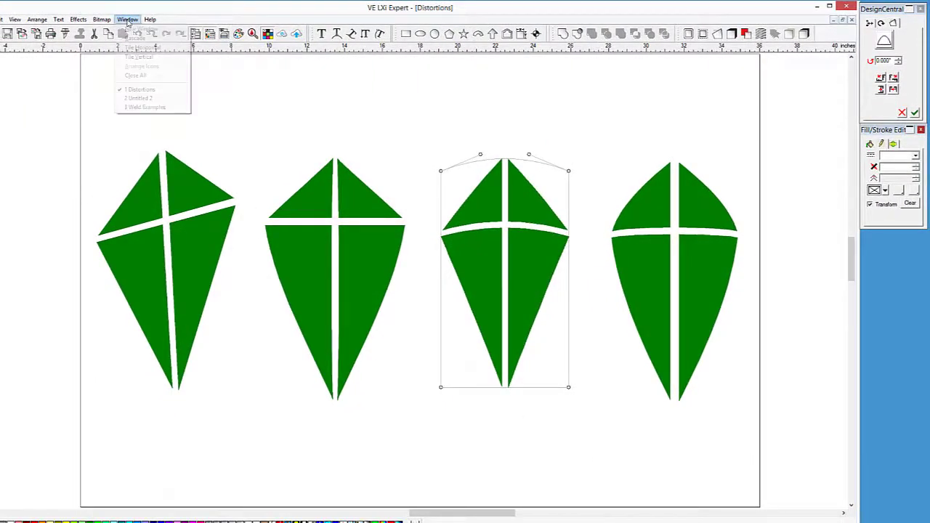
pyautogui.click(138, 97)
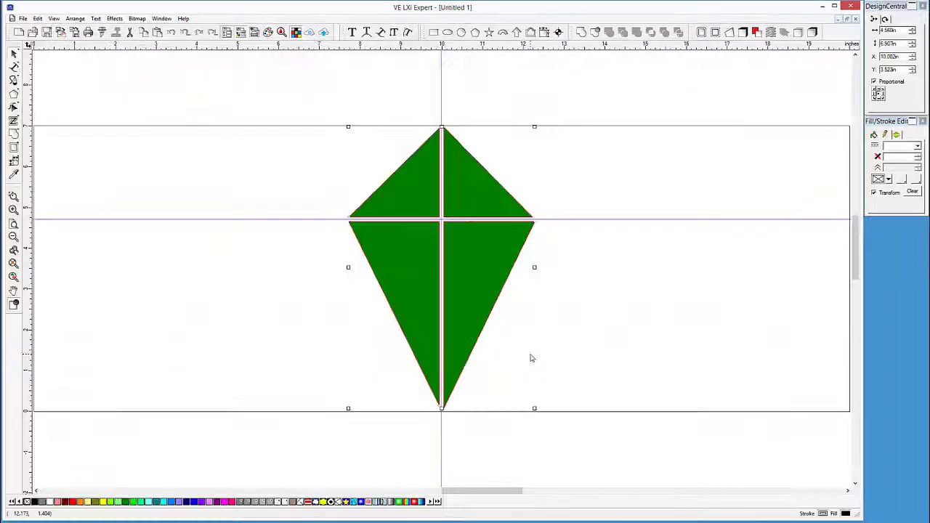
pyautogui.click(732, 33)
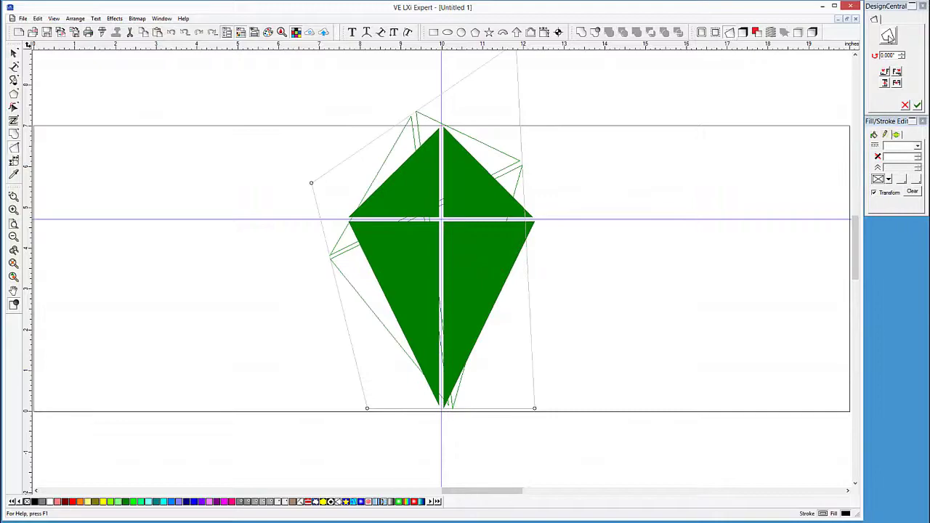
pyautogui.click(886, 35)
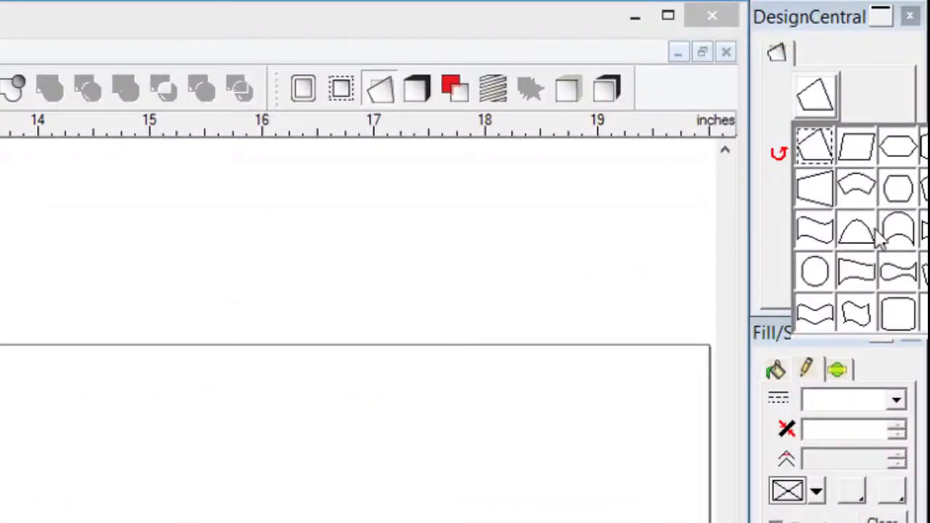
pyautogui.click(857, 233)
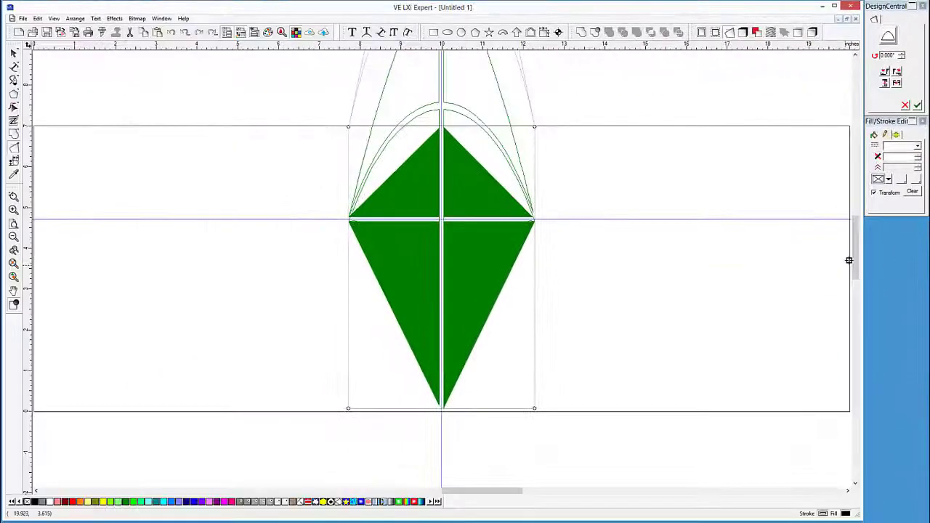
pyautogui.scroll(5, 857, 260)
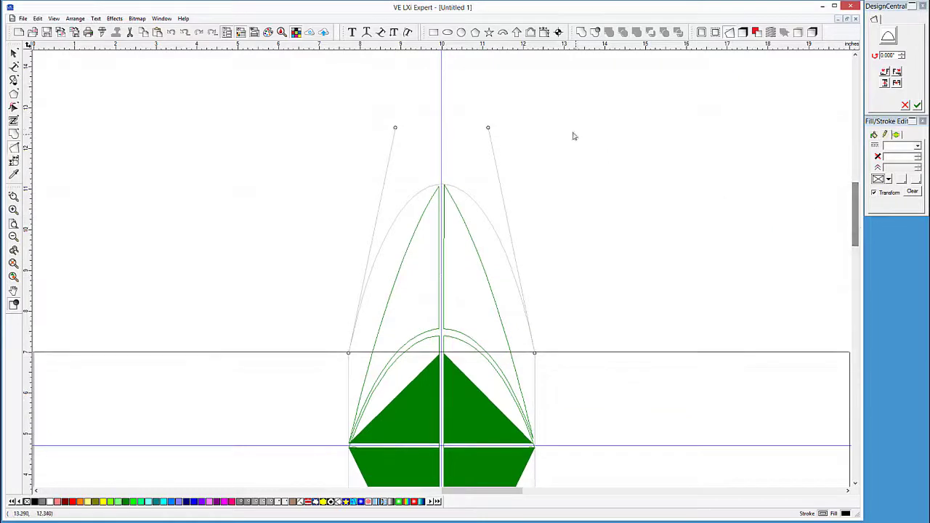
pyautogui.moveTo(488, 129); pyautogui.dragTo(457, 340)
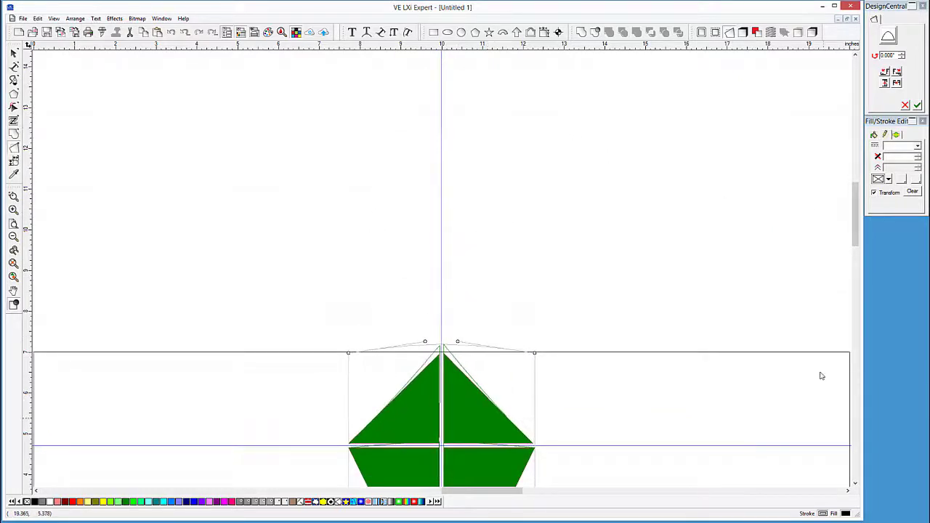
pyautogui.click(13, 224)
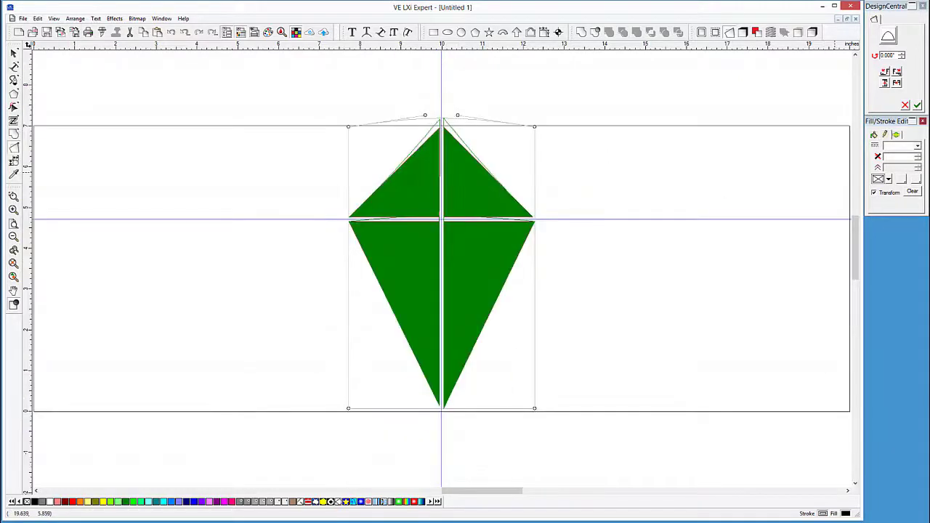
pyautogui.click(917, 106)
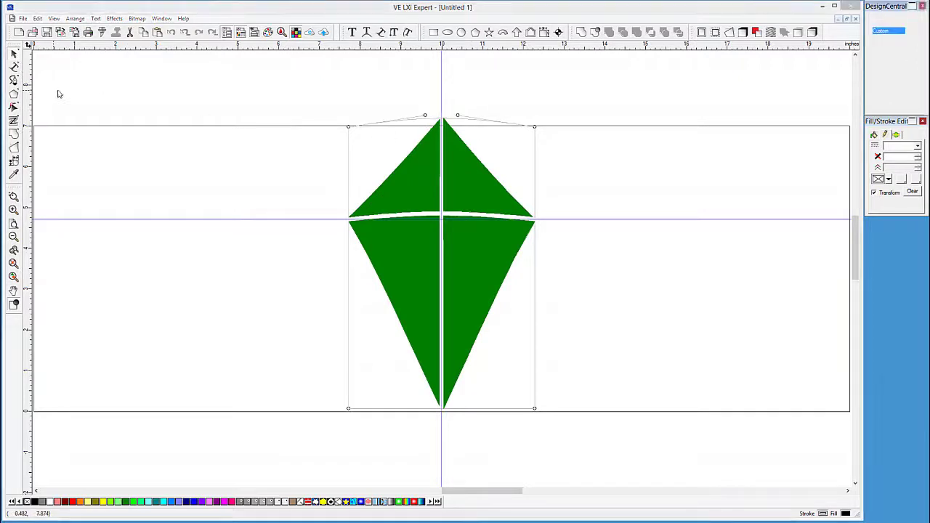
# Step: Shrink the green kite toward its bottom-left corner and place it at the sign's lower left
pyautogui.click(479, 201)
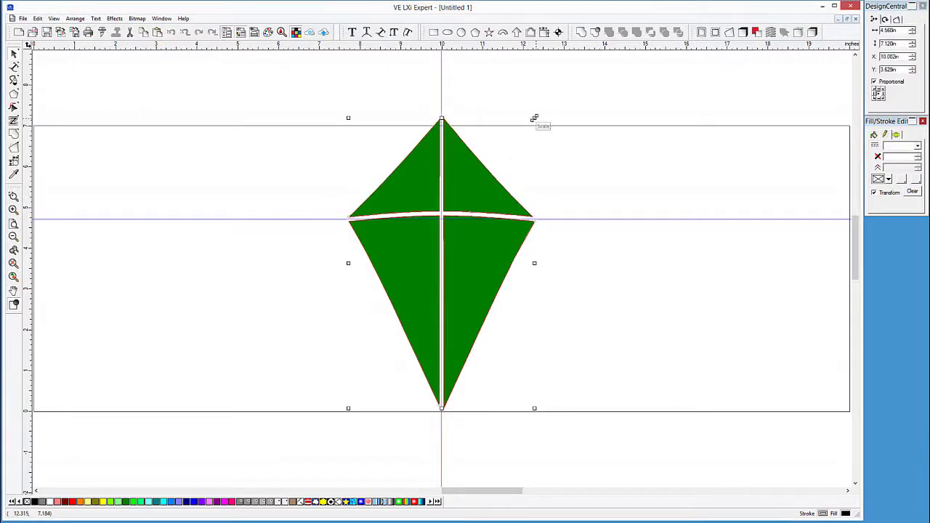
pyautogui.moveTo(534, 118); pyautogui.dragTo(76, 371)
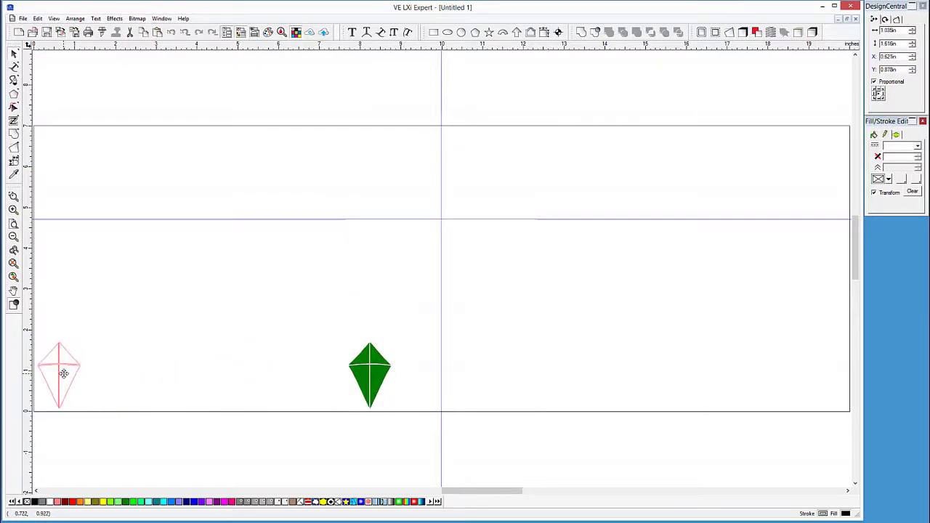
pyautogui.moveTo(63, 373); pyautogui.dragTo(64, 373)
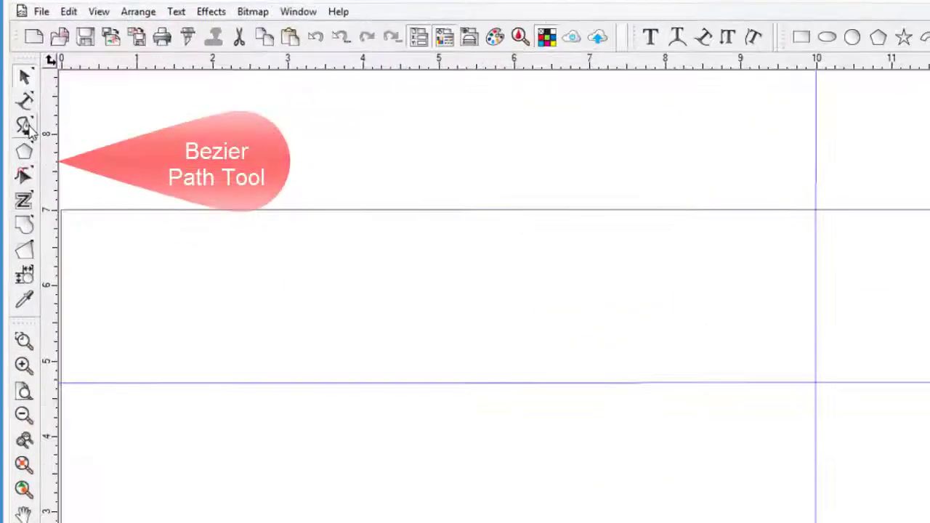
# Step: Draw a Bezier wave from a small left hook, rising, dipping, and rising again at right
pyautogui.click(41, 166)
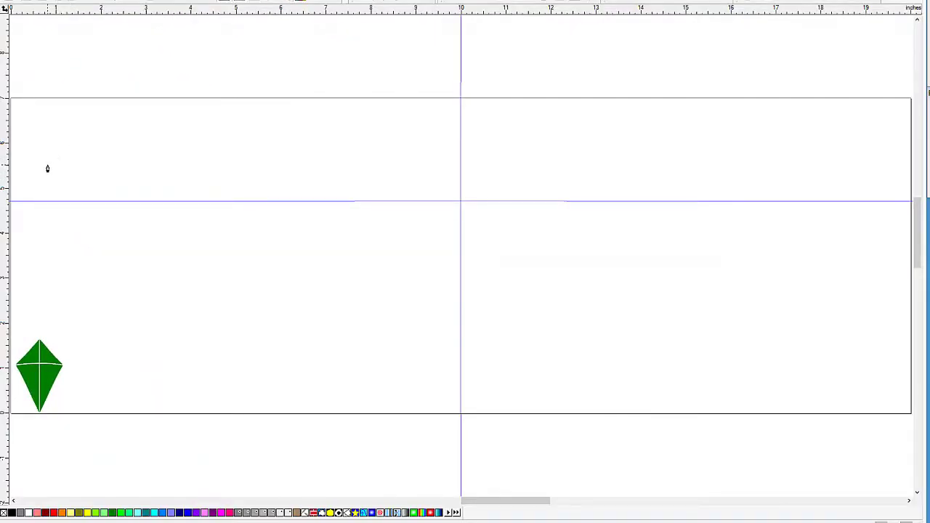
pyautogui.moveTo(37, 210); pyautogui.dragTo(106, 190)
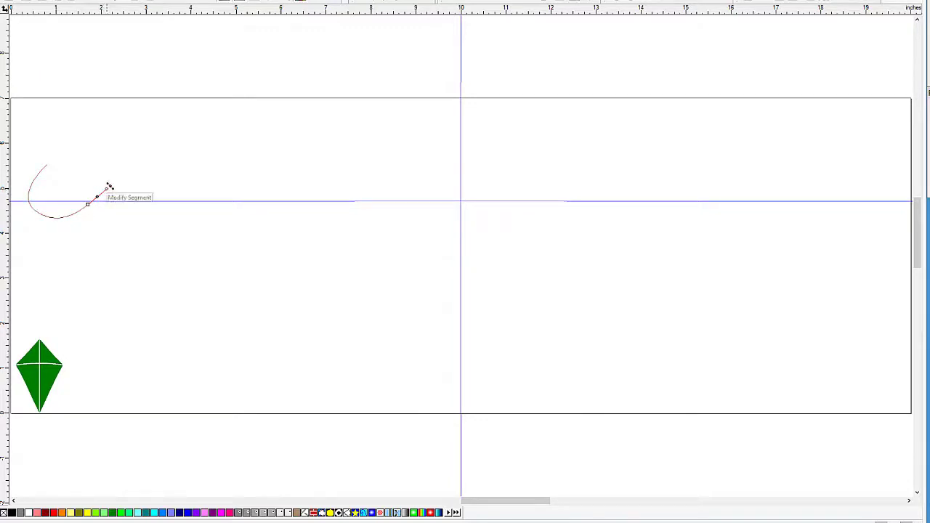
pyautogui.moveTo(319, 150); pyautogui.dragTo(448, 150)
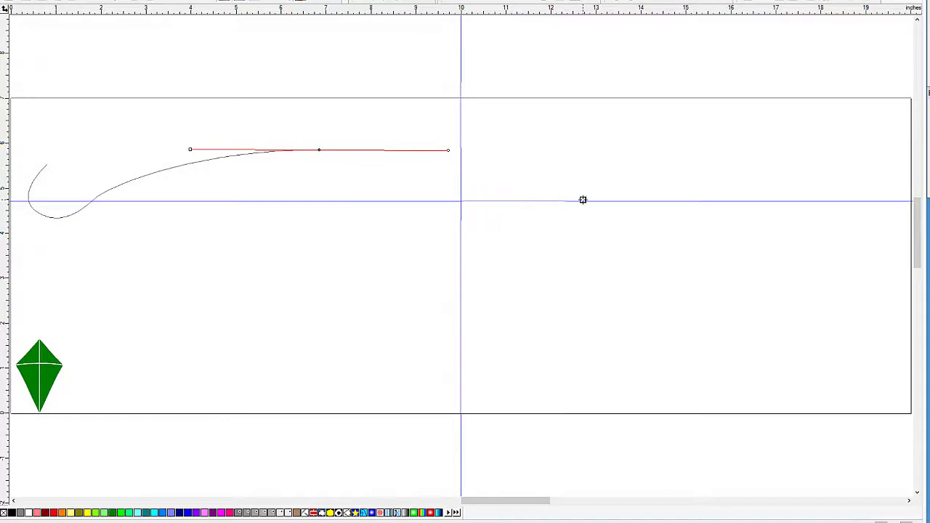
pyautogui.moveTo(579, 200); pyautogui.dragTo(701, 200)
pyautogui.moveTo(869, 142); pyautogui.dragTo(900, 142)
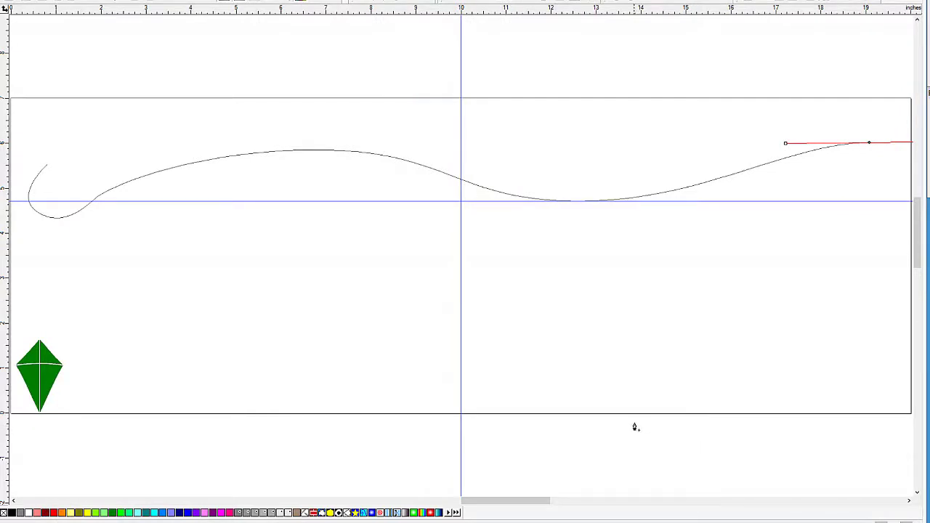
# Step: Inspect the curve's nodes, selecting the short segment right after the hook
pyautogui.click(27, 174)
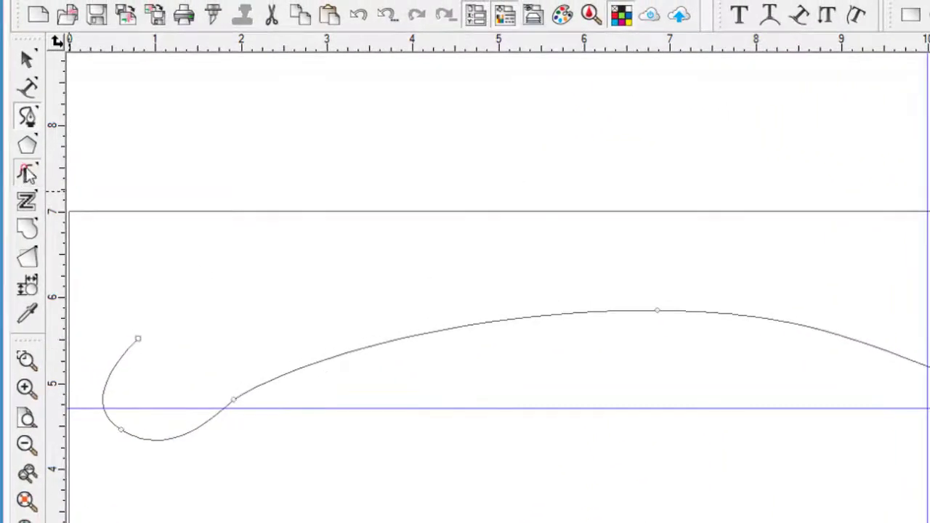
pyautogui.click(232, 400)
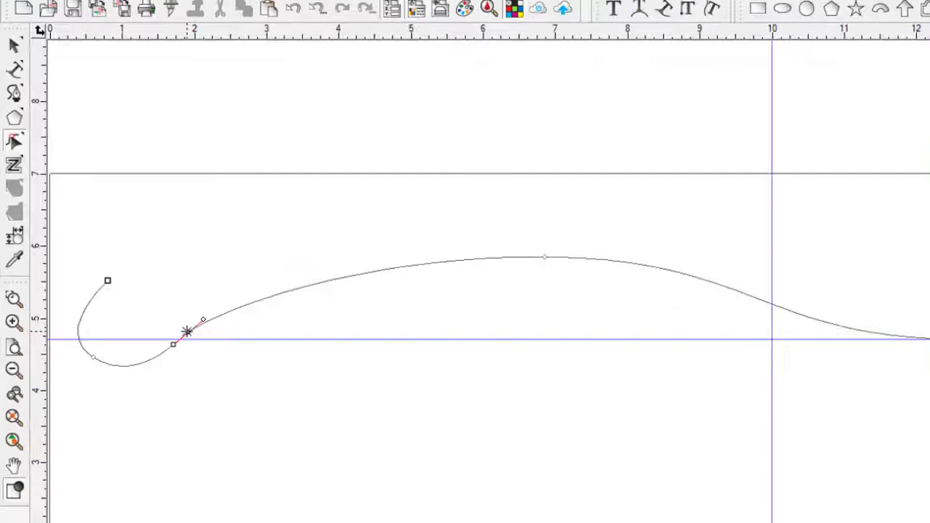
pyautogui.click(108, 237)
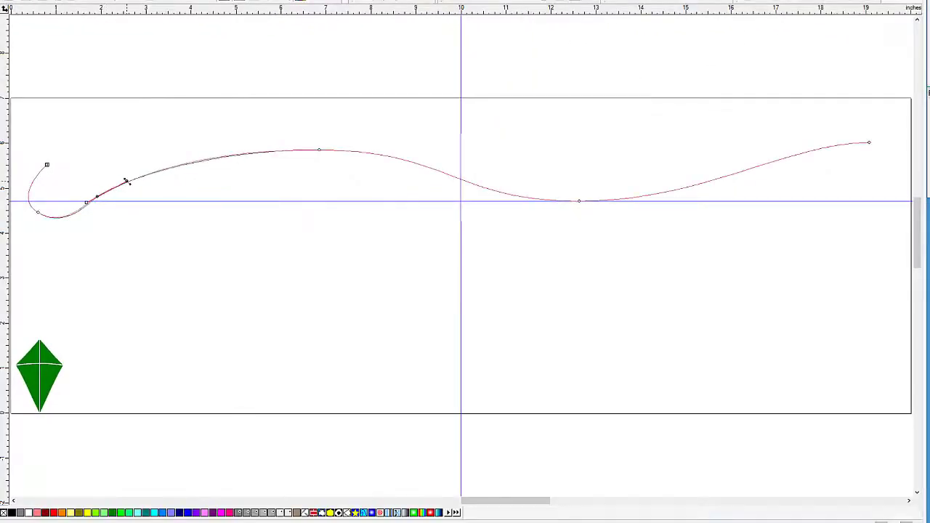
pyautogui.click(77, 208)
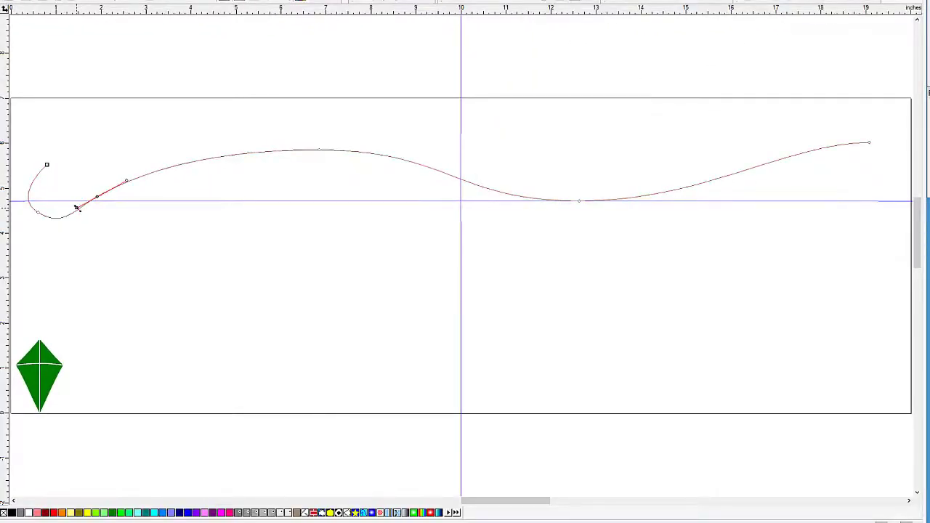
# Step: Nudge the hook's start node and give the curve a tan 0.110in stroke with round caps
pyautogui.click(47, 164)
pyautogui.moveTo(45, 162); pyautogui.dragTo(42, 160)
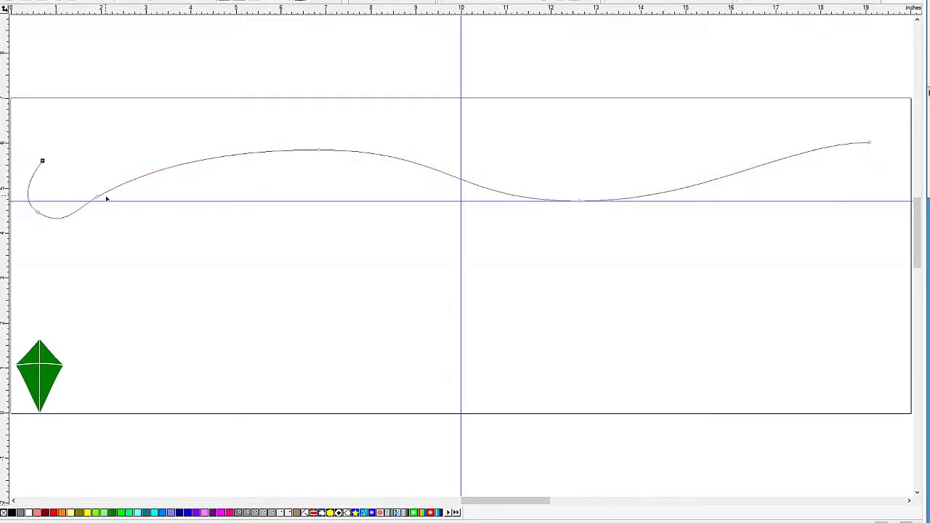
pyautogui.scroll(-5, 847, 349)
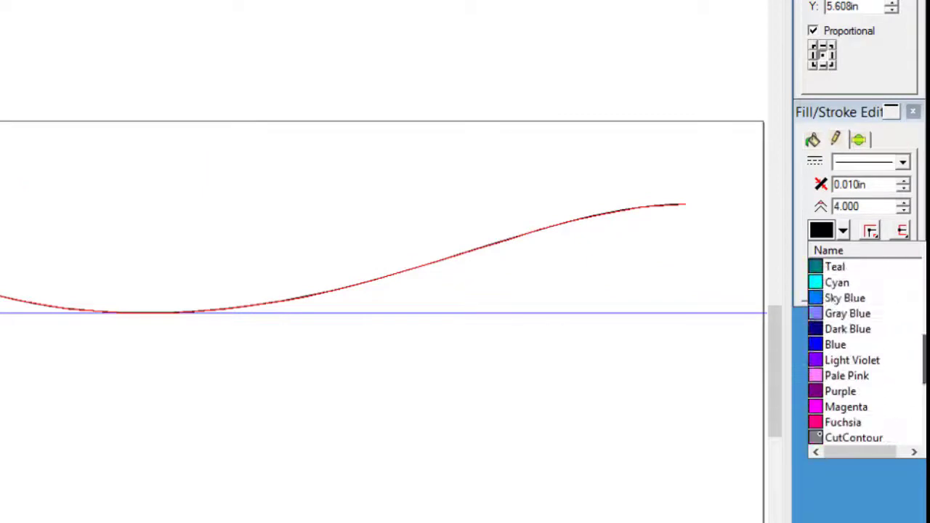
pyautogui.scroll(-3, 881, 415)
pyautogui.click(839, 412)
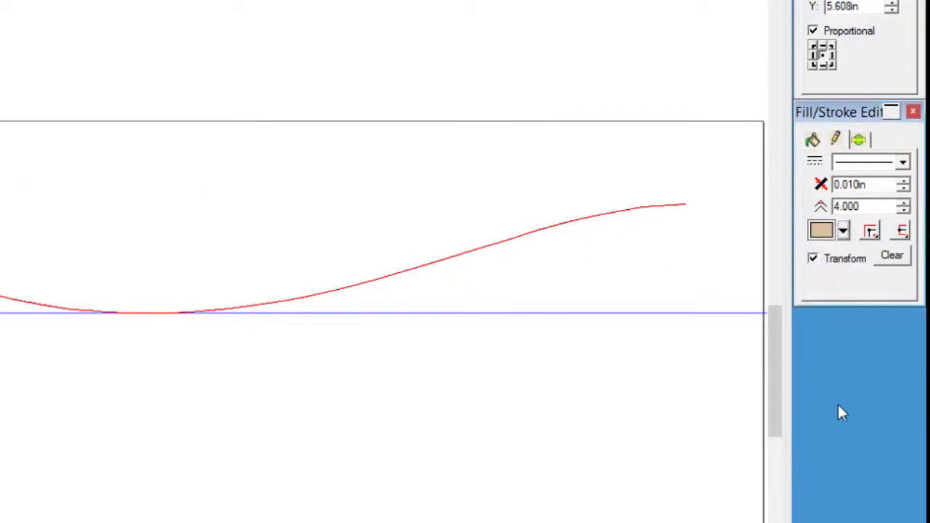
pyautogui.click(903, 181)
pyautogui.doubleClick(895, 185)
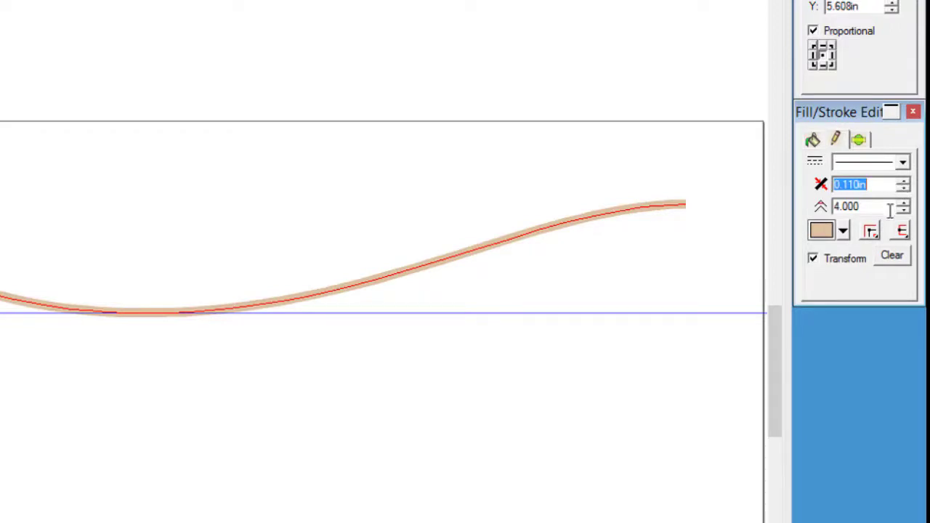
pyautogui.click(901, 231)
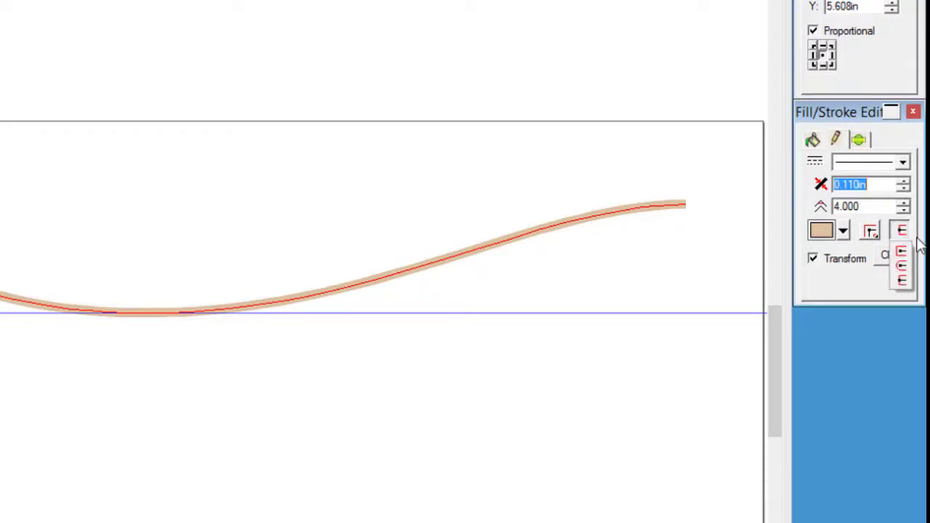
pyautogui.click(901, 279)
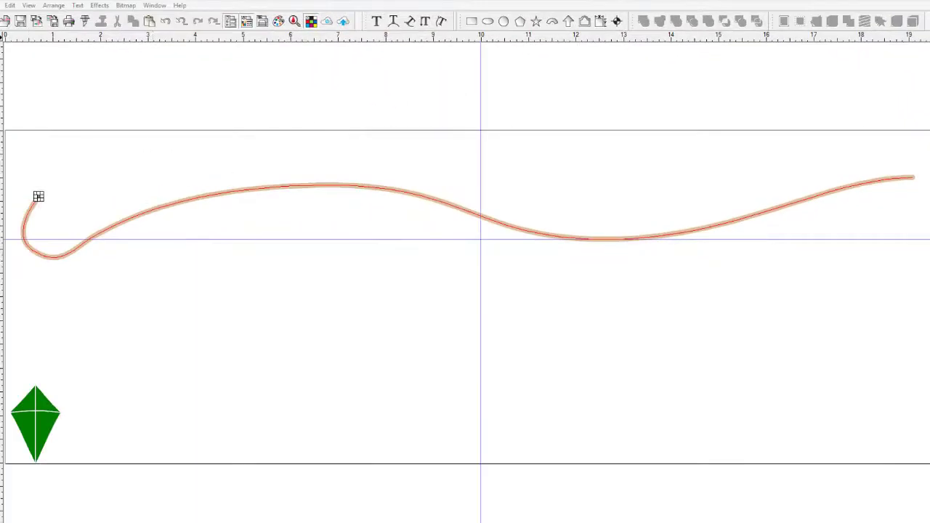
# Step: Select the curve's start node and the segment at its lower-left bend
pyautogui.click(38, 196)
pyautogui.click(94, 233)
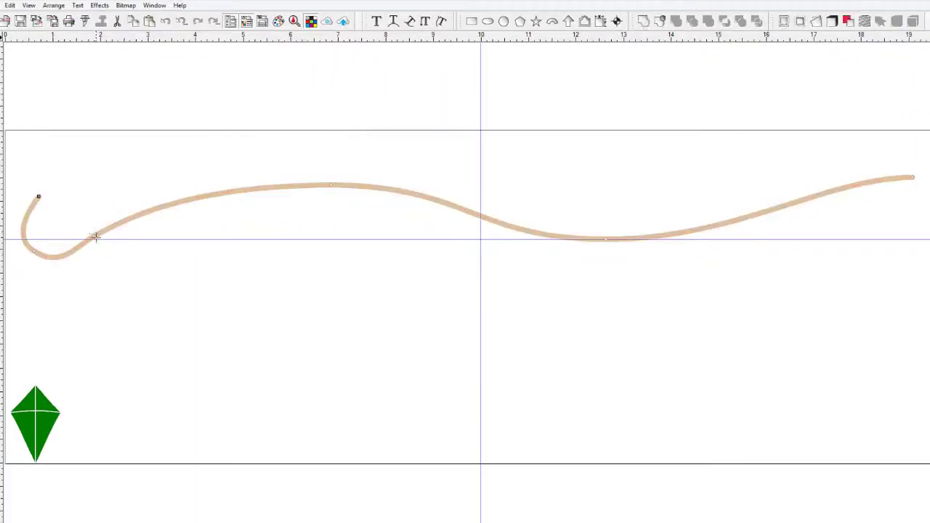
pyautogui.click(122, 242)
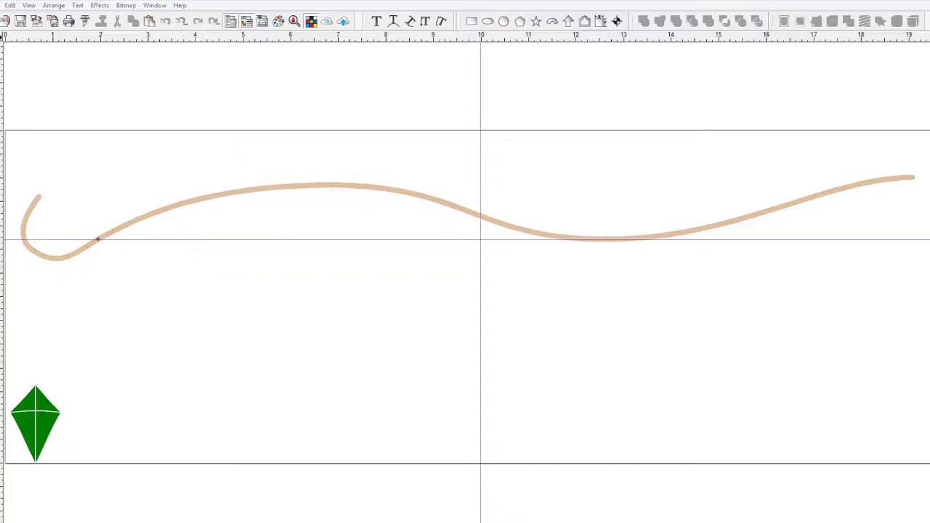
# Step: Convert the tan curve's stroke to outlines so it becomes a filled band edged in red
pyautogui.click(162, 213)
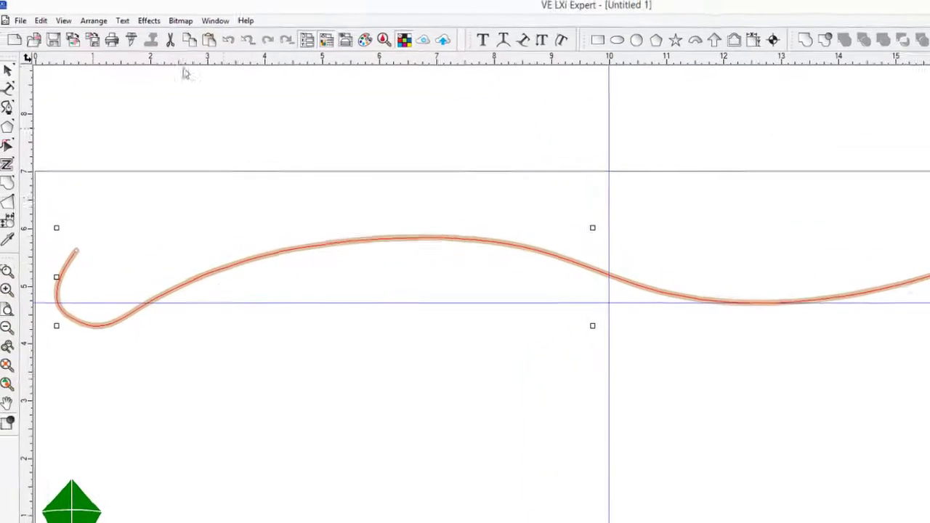
pyautogui.click(63, 9)
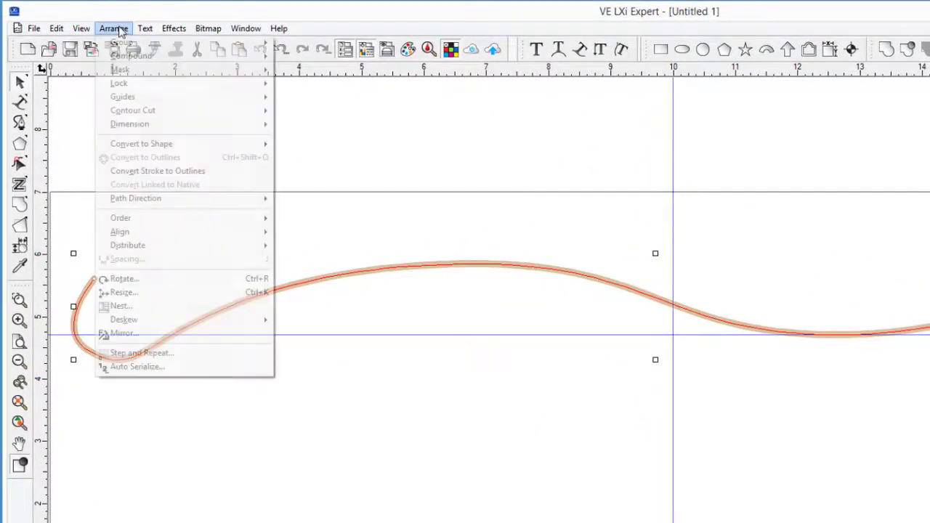
pyautogui.click(179, 172)
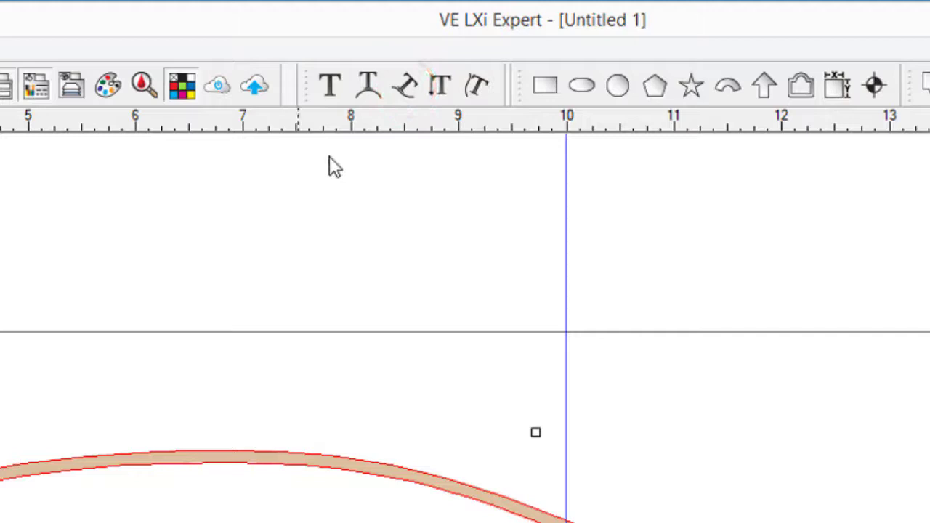
# Step: Place the text 'Flying High' along the left crest of the tan curve
pyautogui.click(406, 85)
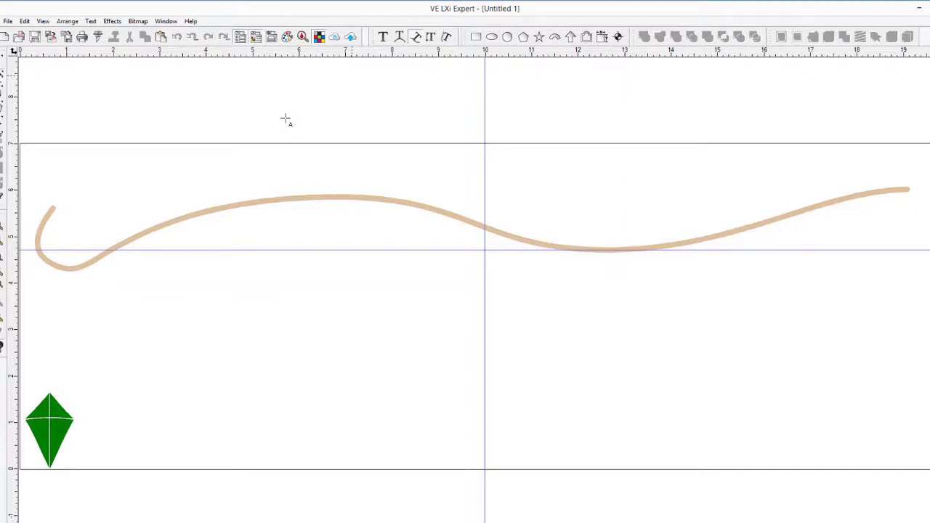
pyautogui.click(114, 240)
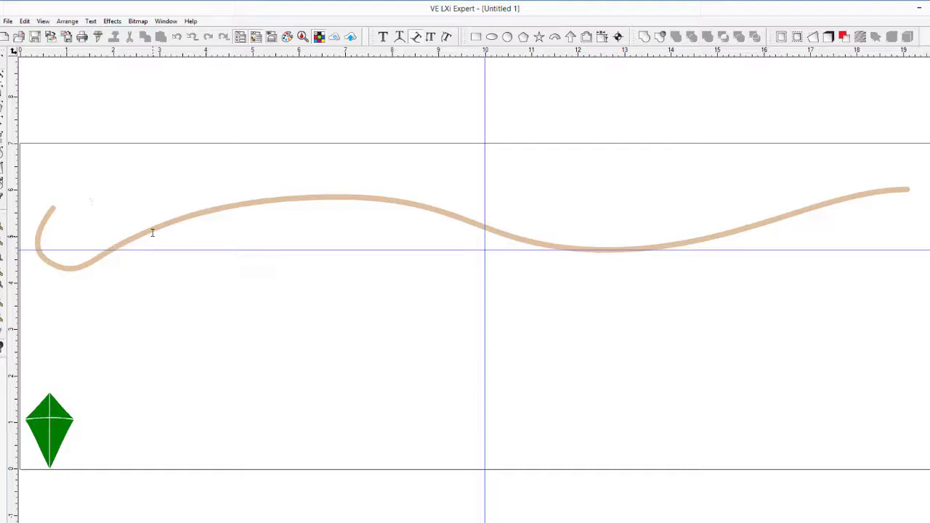
pyautogui.write('F')
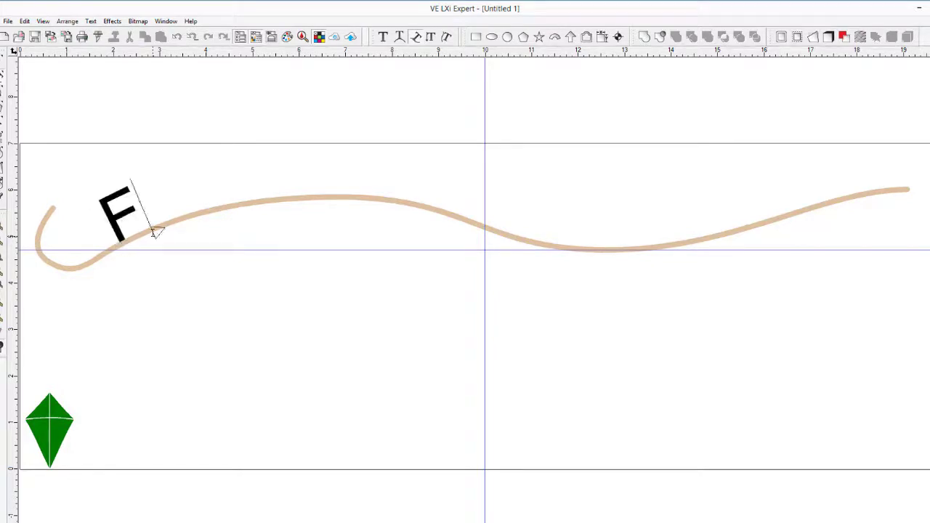
pyautogui.write('lying High')
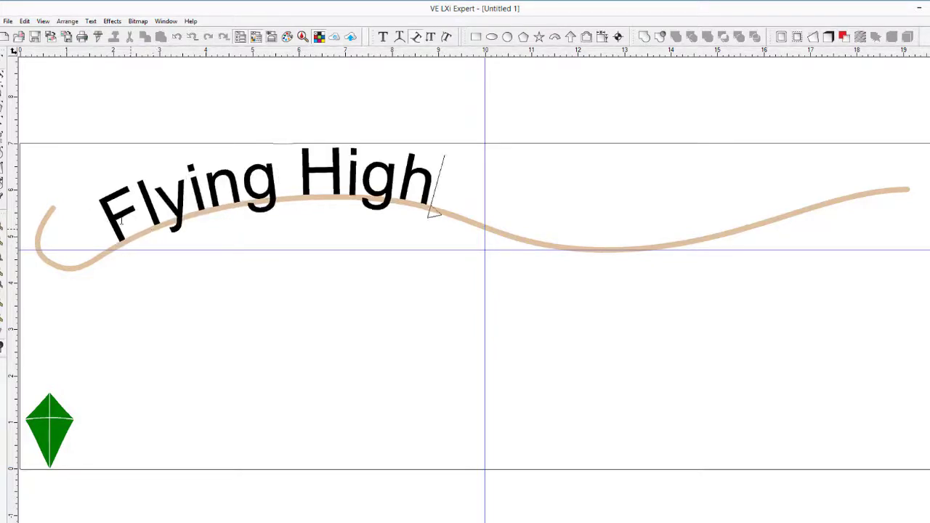
pyautogui.click(291, 149)
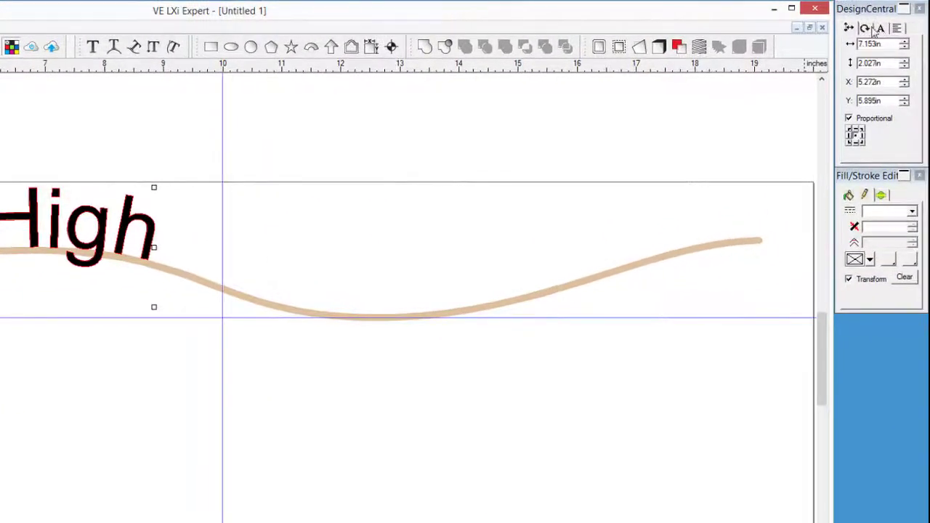
# Step: Change the Flying High path text's font to Bengel Md
pyautogui.click(879, 28)
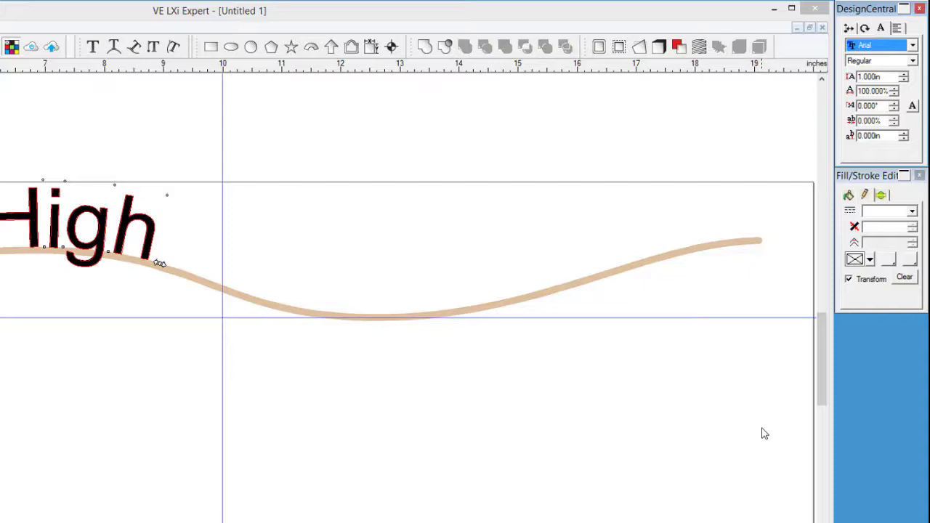
pyautogui.click(912, 45)
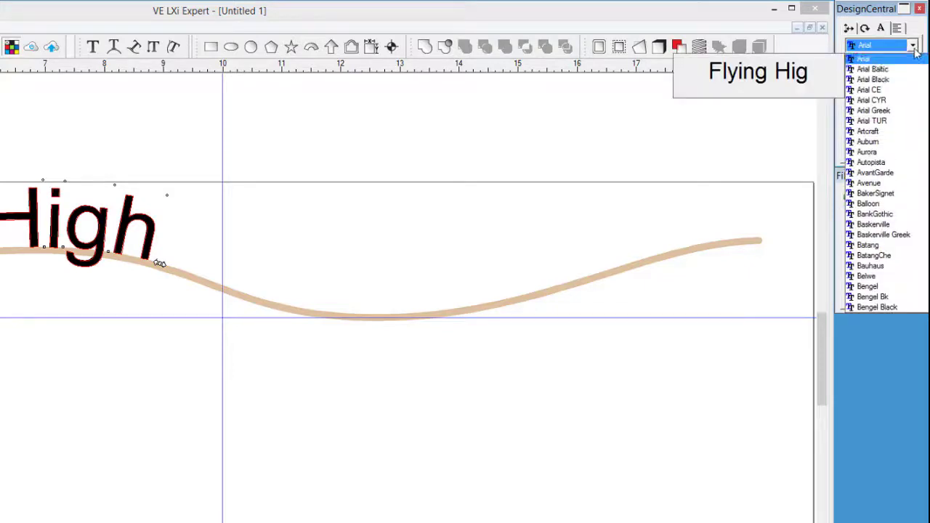
pyautogui.scroll(-1, 893, 290)
pyautogui.click(893, 290)
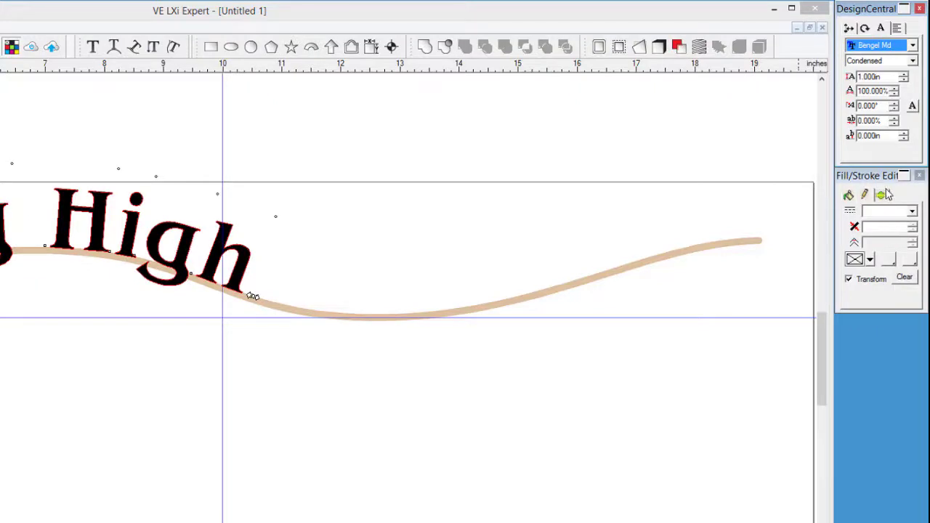
# Step: Fill the Flying High text with Medium Green
pyautogui.click(853, 196)
pyautogui.click(872, 245)
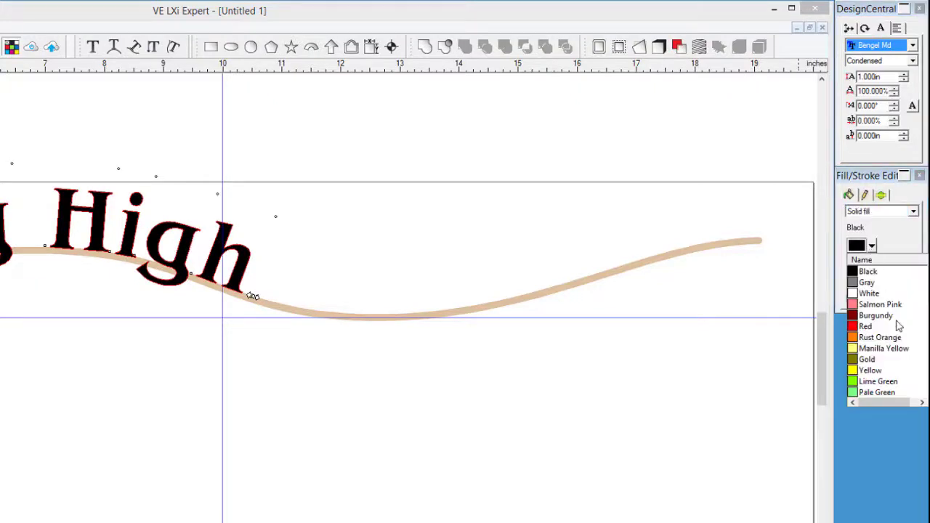
pyautogui.scroll(-3, 906, 329)
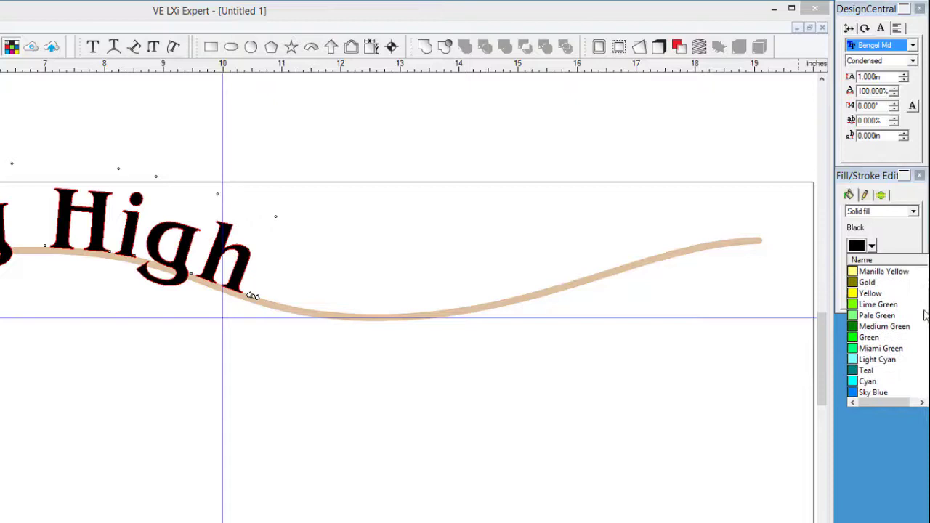
pyautogui.click(906, 329)
# Step: Increase the Flying High text size to 1.400in
pyautogui.click(904, 80)
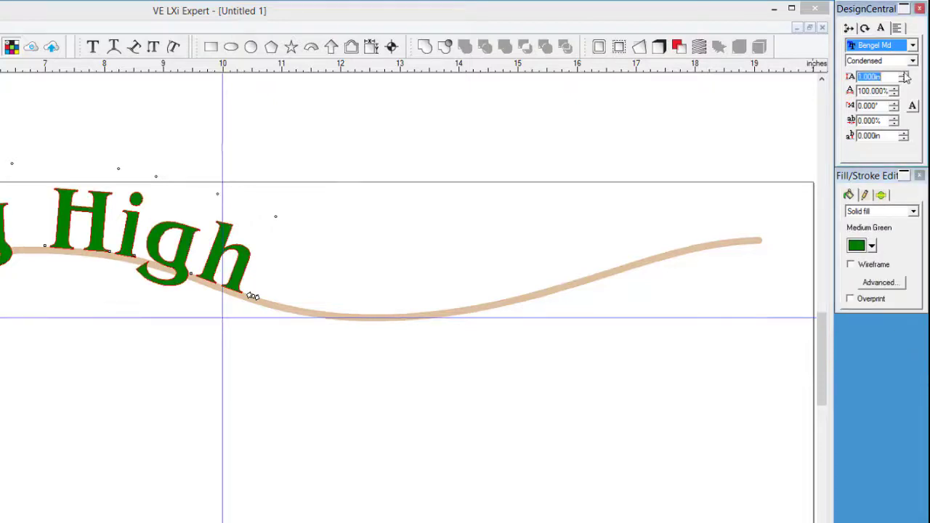
pyautogui.click(904, 76)
pyautogui.click(904, 77)
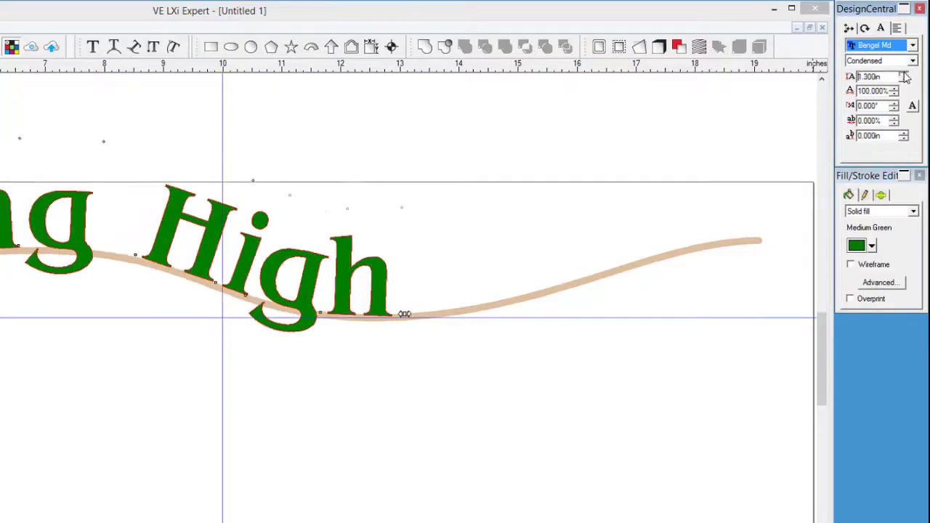
pyautogui.click(904, 76)
pyautogui.click(904, 76)
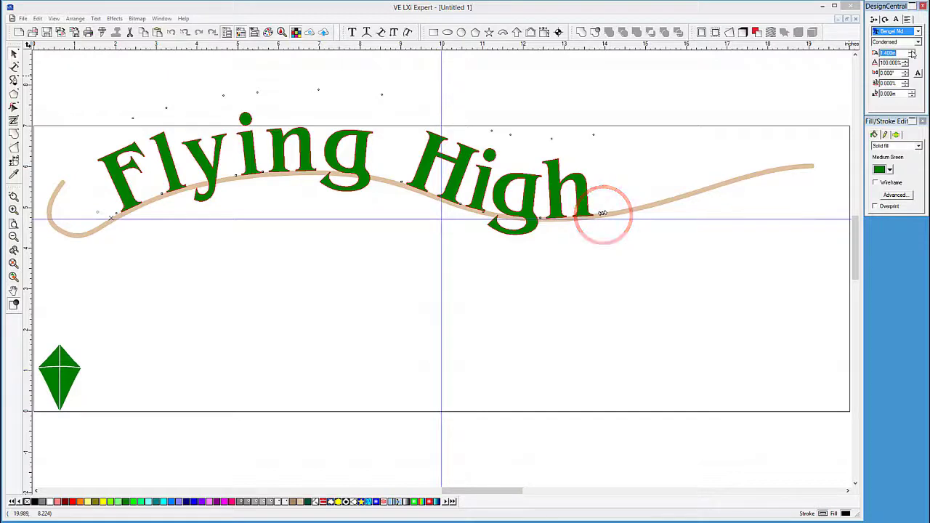
# Step: Slide Flying High along the curve, lift it 0.600in above the curve, and reduce its slant to about 22.8%
pyautogui.moveTo(603, 211); pyautogui.dragTo(799, 164)
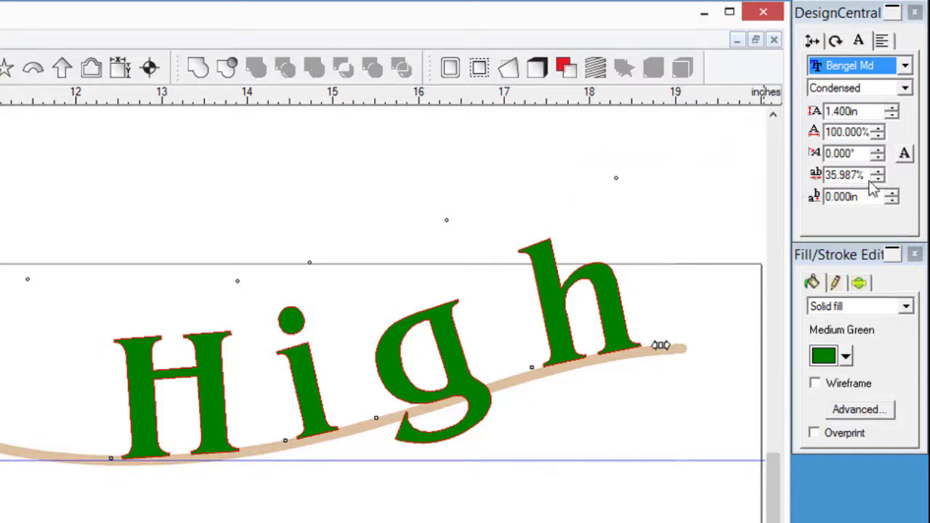
pyautogui.click(892, 192)
pyautogui.click(892, 193)
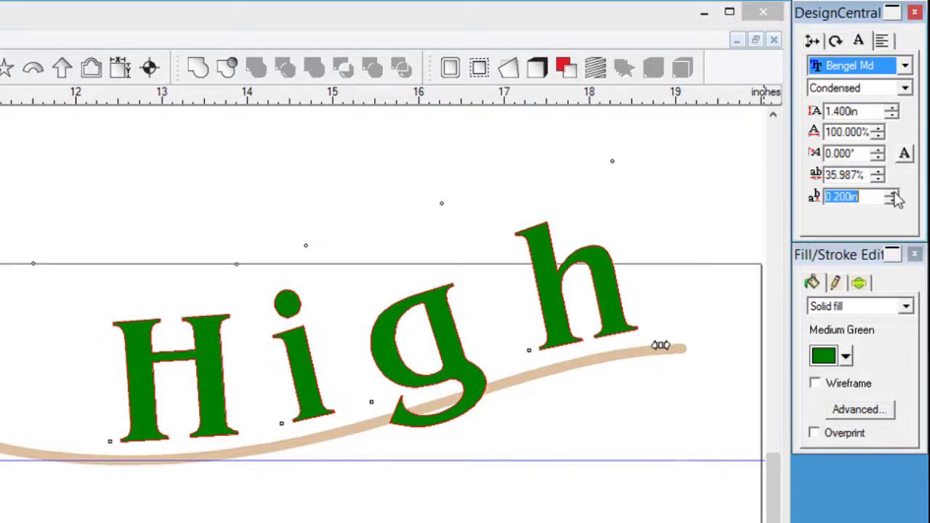
pyautogui.click(892, 192)
pyautogui.click(892, 192)
pyautogui.click(892, 193)
pyautogui.click(892, 193)
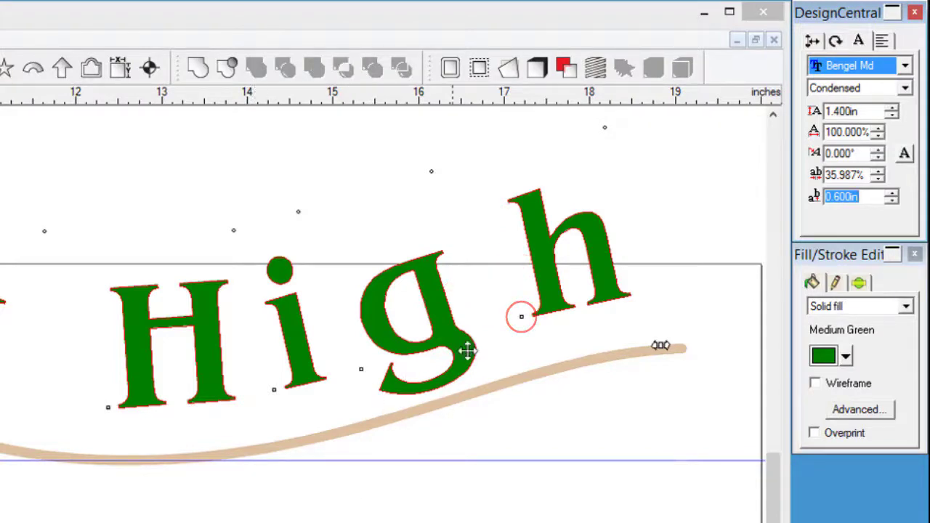
pyautogui.moveTo(518, 312); pyautogui.dragTo(504, 317)
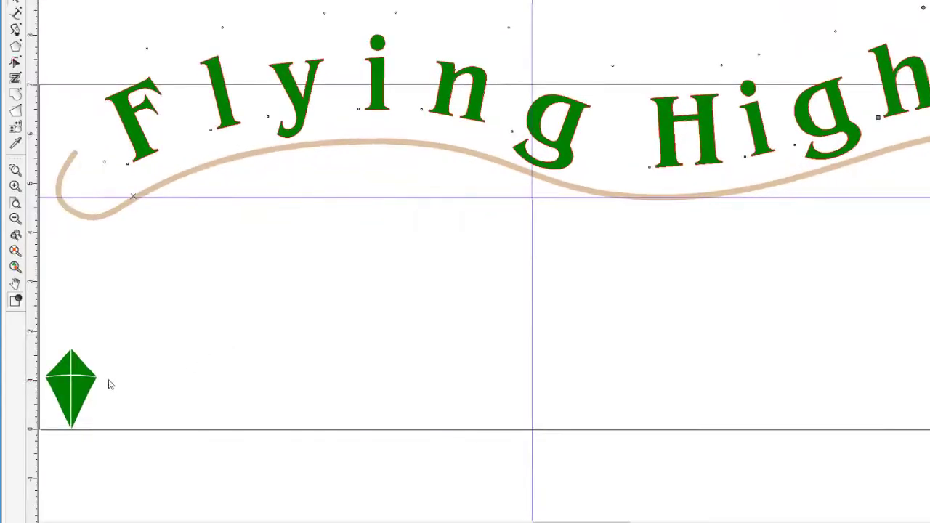
# Step: Move the kite up to the curve's start and shift the Flying High text away from it
pyautogui.click(80, 380)
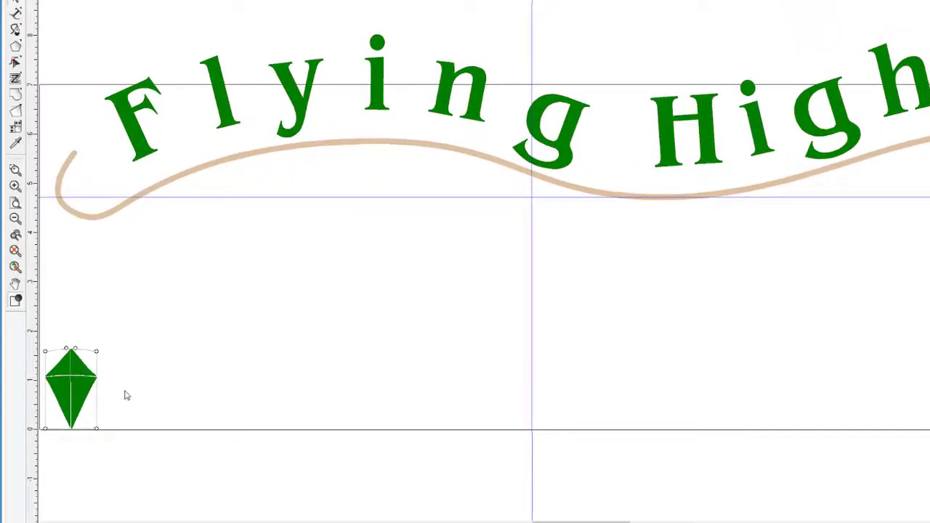
pyautogui.moveTo(75, 381); pyautogui.dragTo(77, 114)
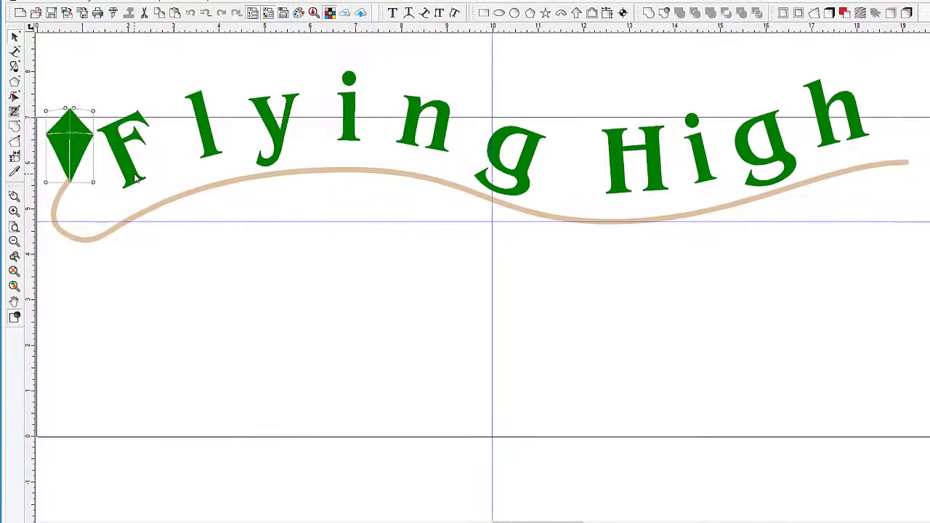
pyautogui.click(135, 178)
pyautogui.moveTo(124, 219); pyautogui.dragTo(145, 210)
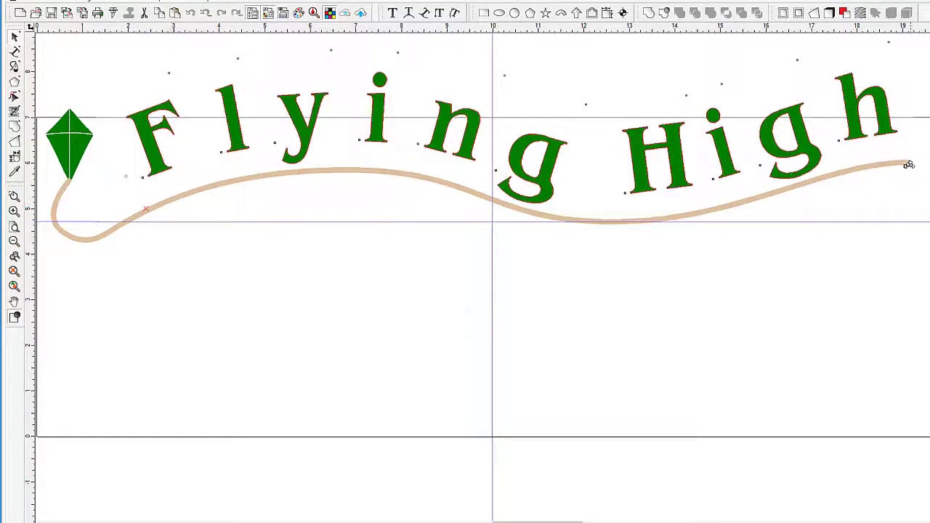
pyautogui.moveTo(908, 164); pyautogui.dragTo(882, 161)
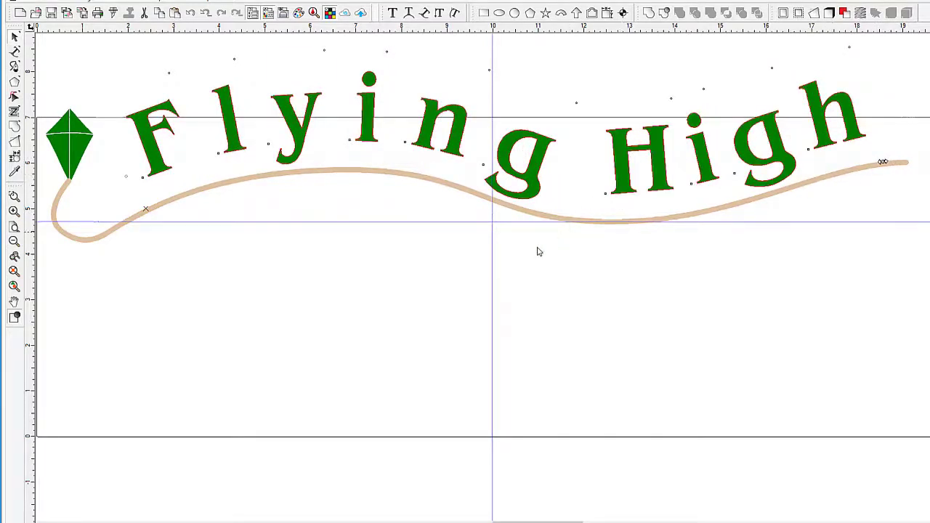
# Step: Tilt the kite clockwise at the start of the curve
pyautogui.click(68, 134)
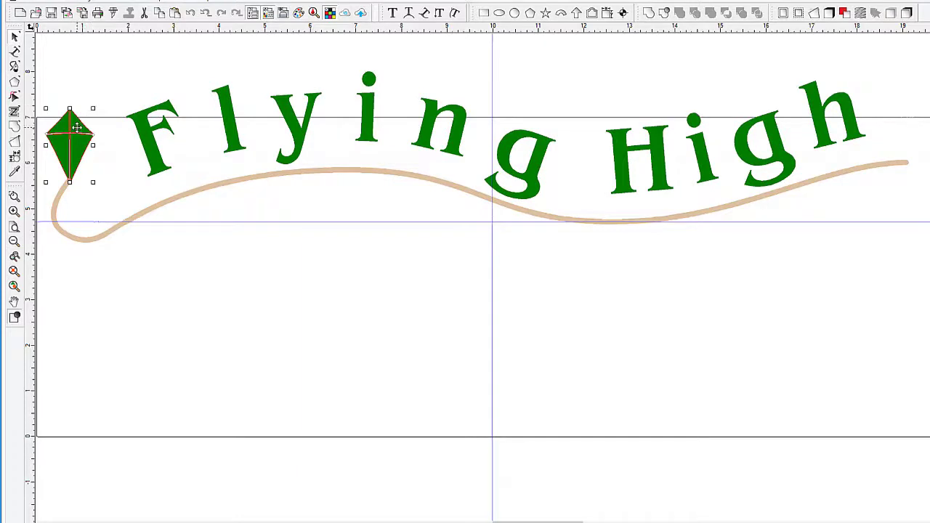
pyautogui.click(76, 129)
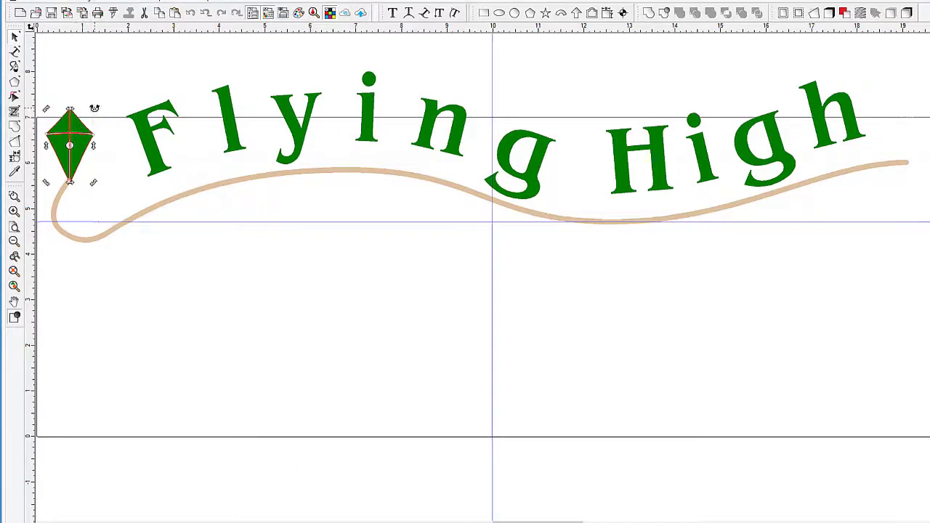
pyautogui.moveTo(95, 108); pyautogui.dragTo(118, 138)
pyautogui.click(128, 196)
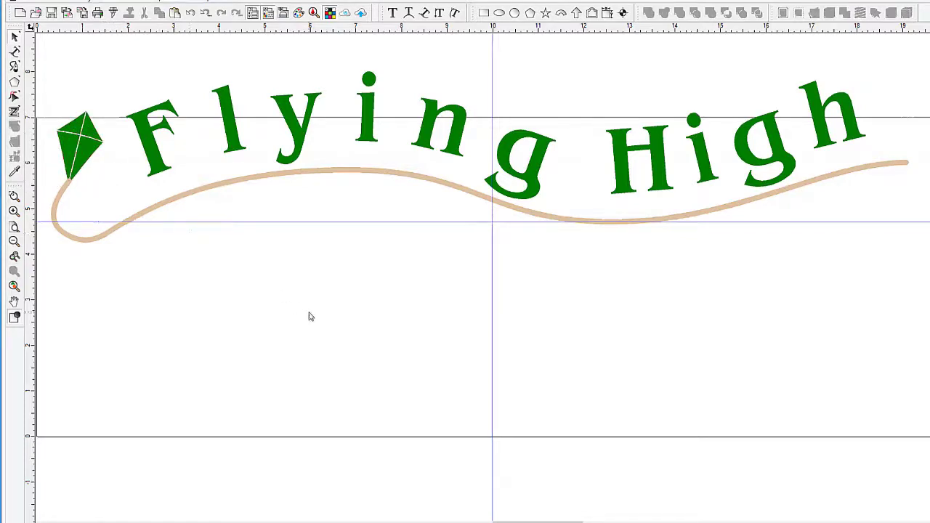
# Step: Group the kite, text and curve, then move the group down onto the guide crossing
pyautogui.moveTo(64, 80); pyautogui.dragTo(843, 236)
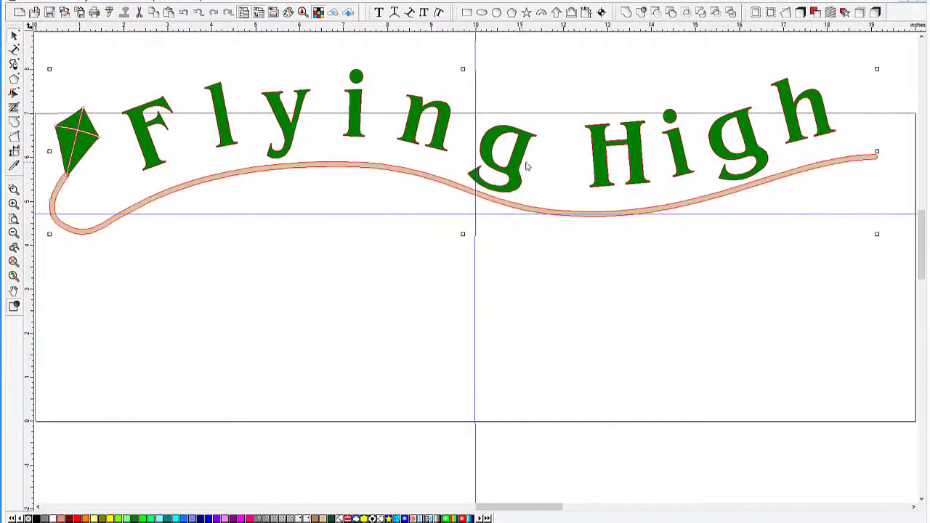
pyautogui.hotkey('ctrl', 'g')
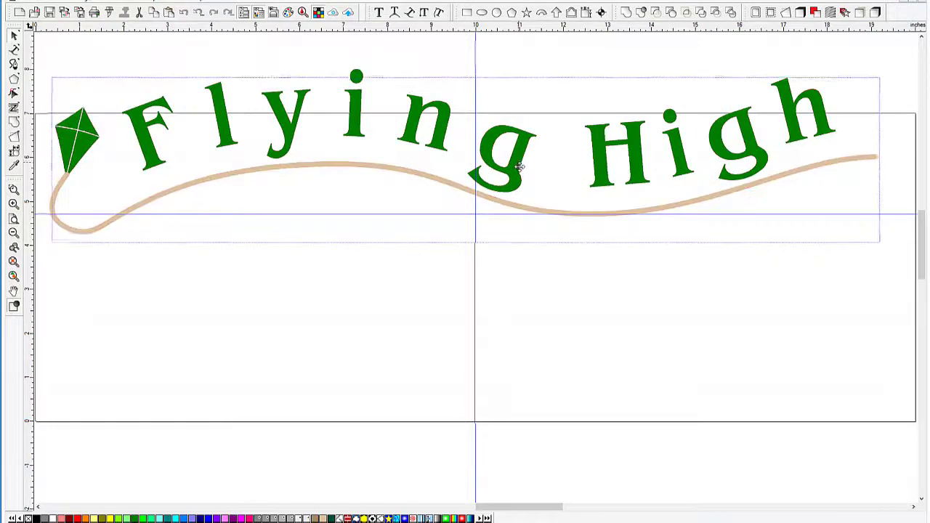
pyautogui.moveTo(519, 210)
pyautogui.mouseDown()
pyautogui.moveTo(540, 222)
pyautogui.moveTo(527, 220)
pyautogui.mouseUp()
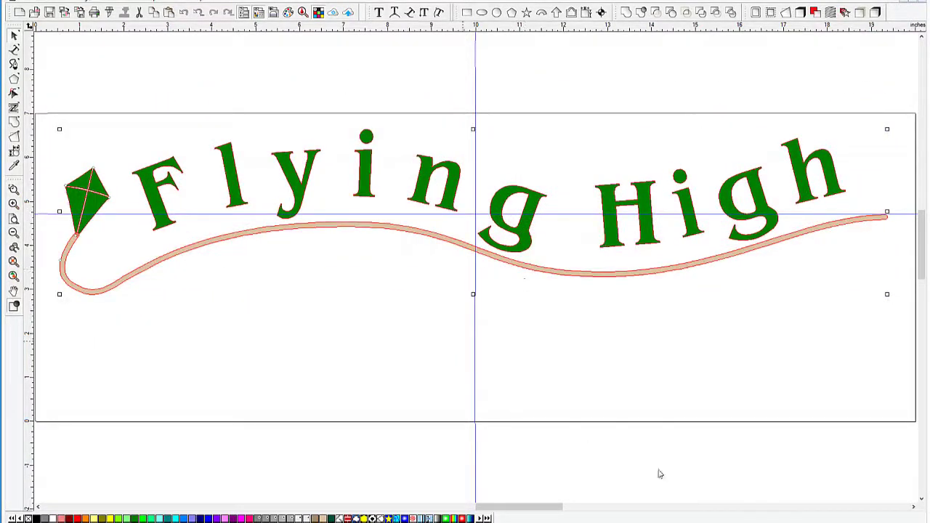
# Step: Add a text line 'Kites and other Aerodinamic Specialtys' below the kite tail
pyautogui.click(379, 13)
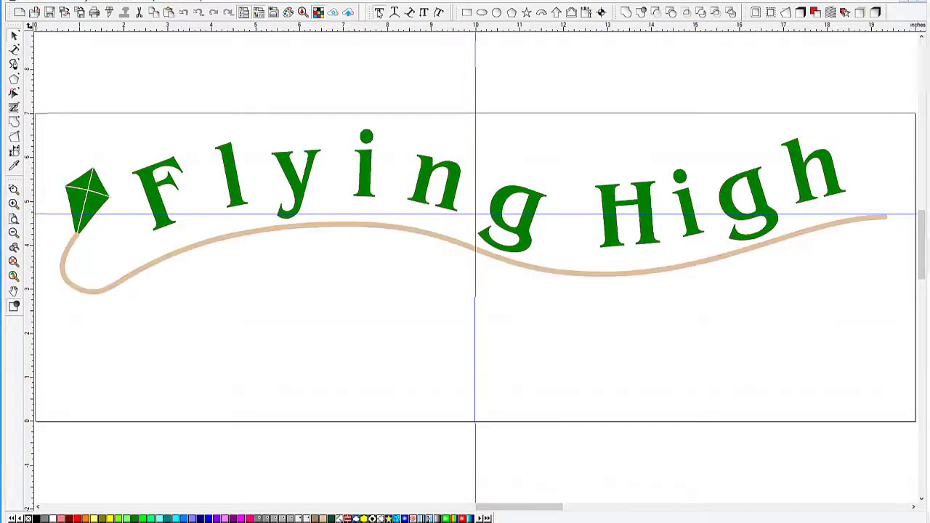
pyautogui.click(141, 333)
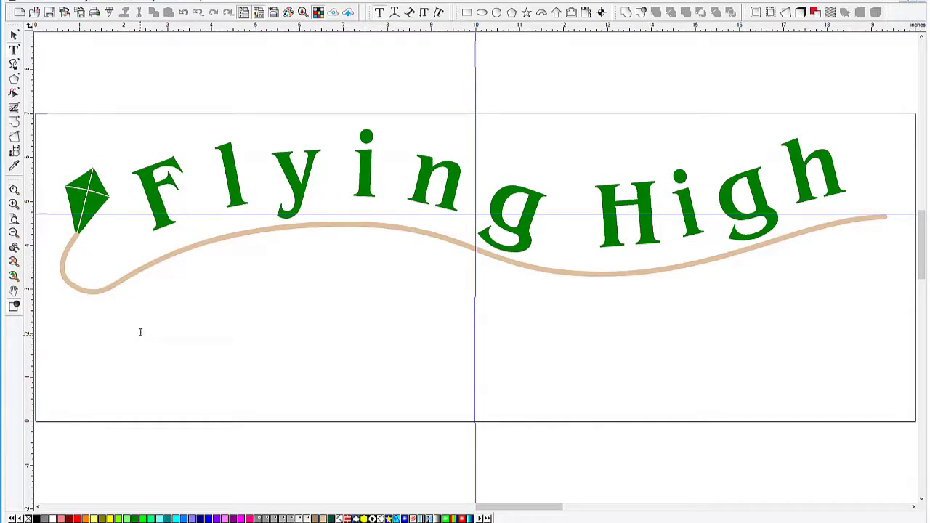
pyautogui.write('Kites and other Aerodinam')
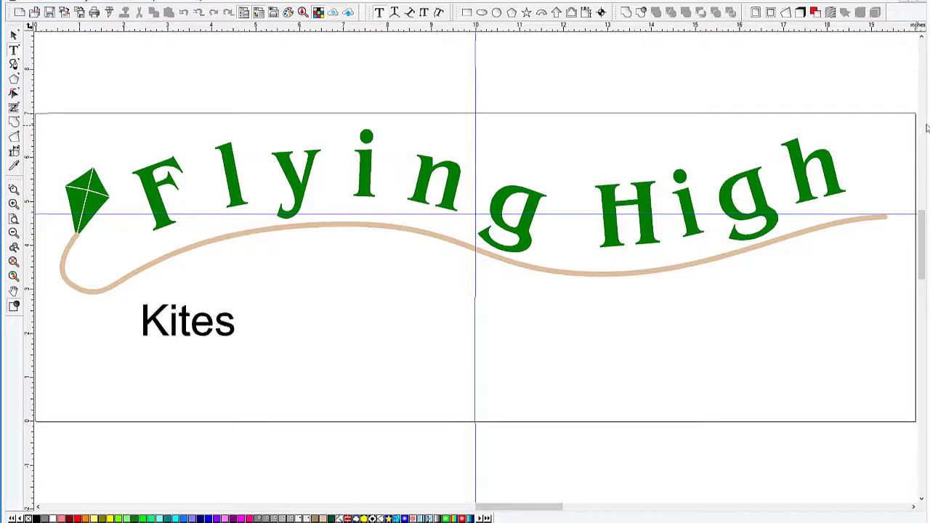
pyautogui.write('ic Specialtys')
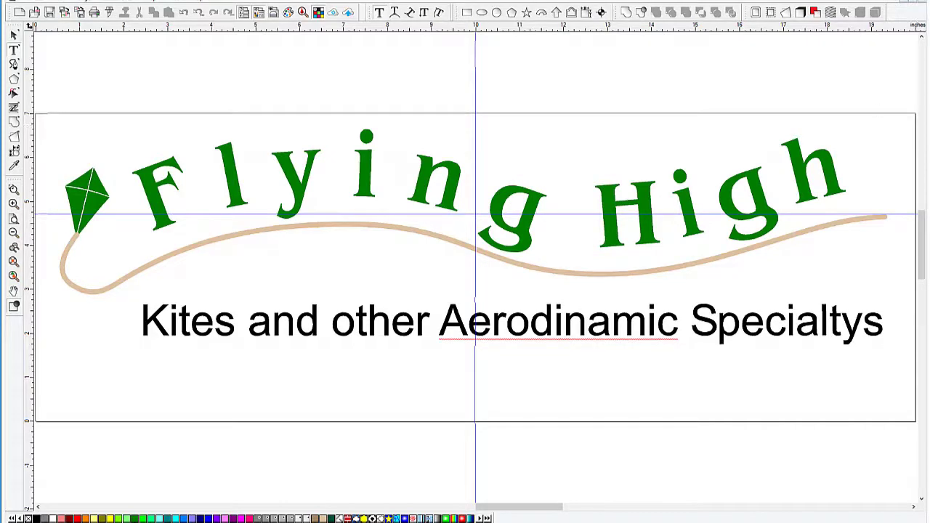
pyautogui.press('Escape')
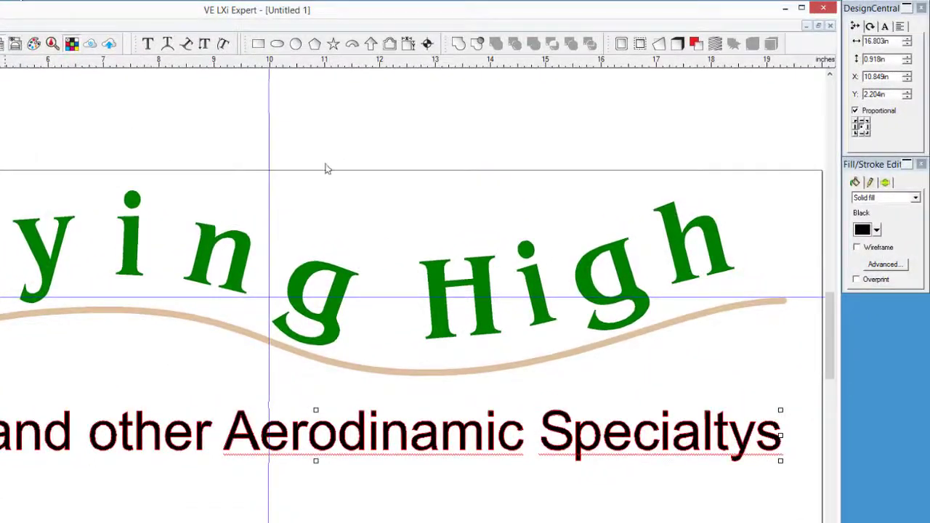
# Step: Set the new line's font to Busorama and its fill to Medium Green
pyautogui.click(884, 26)
pyautogui.click(915, 42)
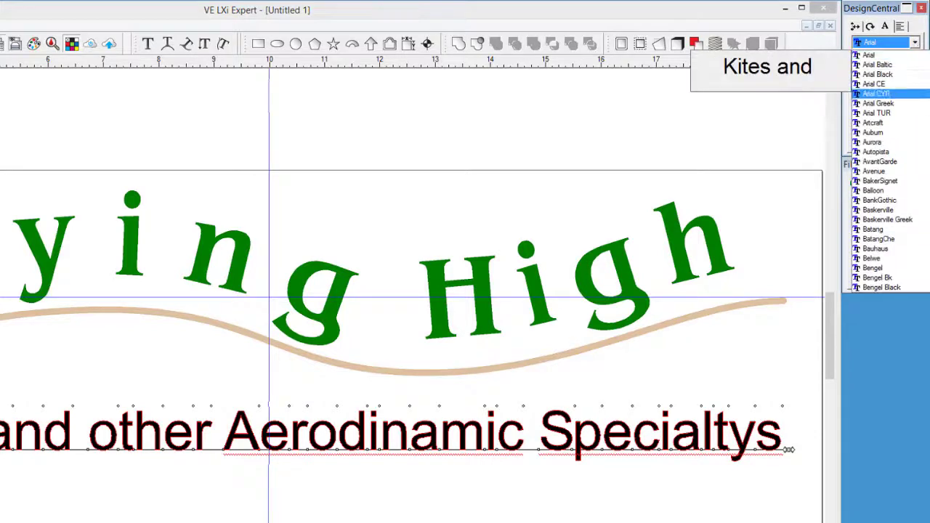
pyautogui.scroll(-10, 897, 78)
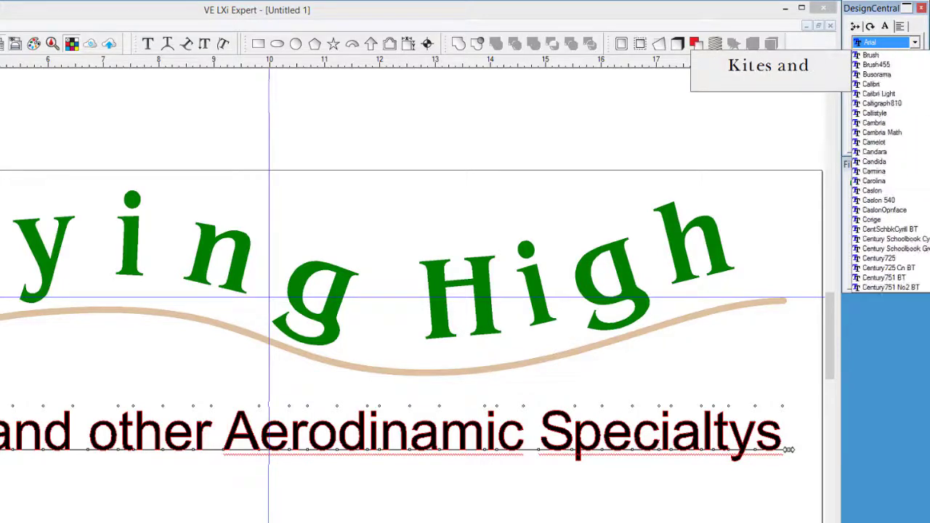
pyautogui.click(897, 79)
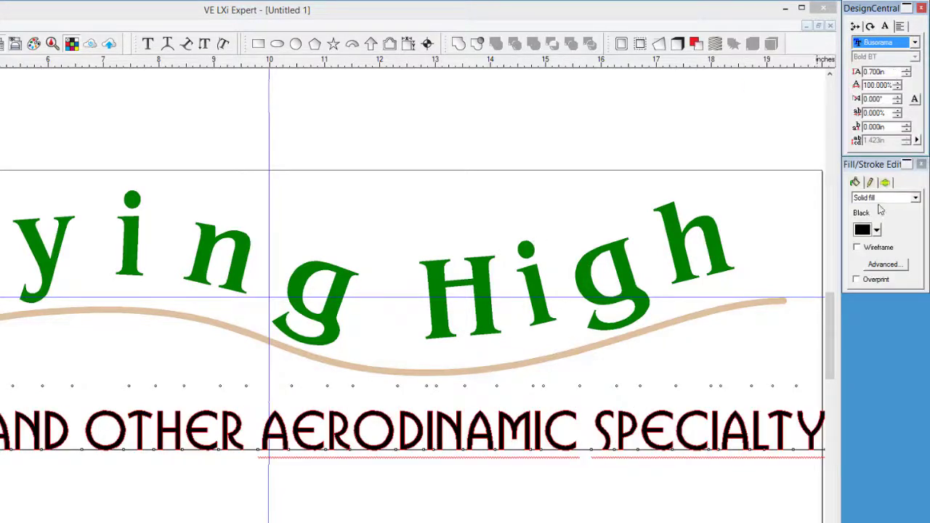
pyautogui.click(876, 230)
pyautogui.click(888, 264)
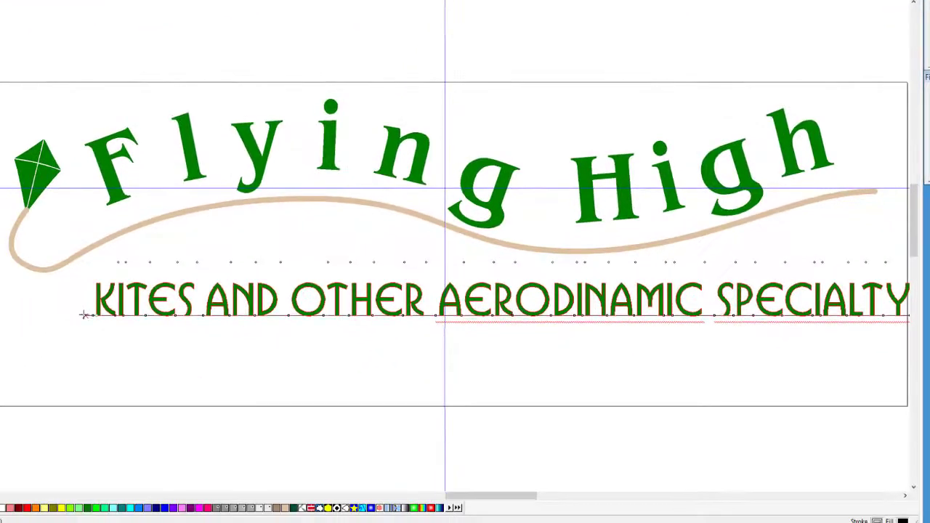
# Step: Move the bottom line left under the tail and tighten its letter spacing
pyautogui.press('space')
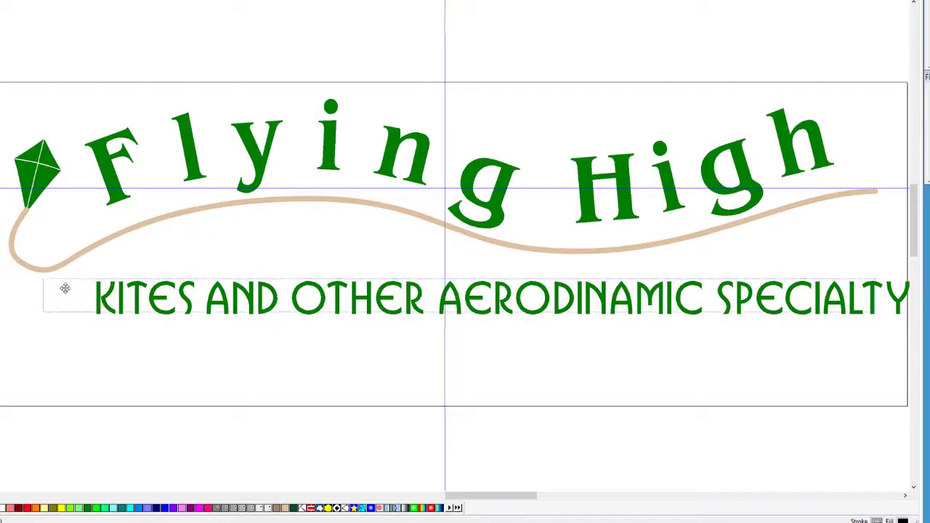
pyautogui.moveTo(44, 291); pyautogui.dragTo(0, 291)
pyautogui.press('space')
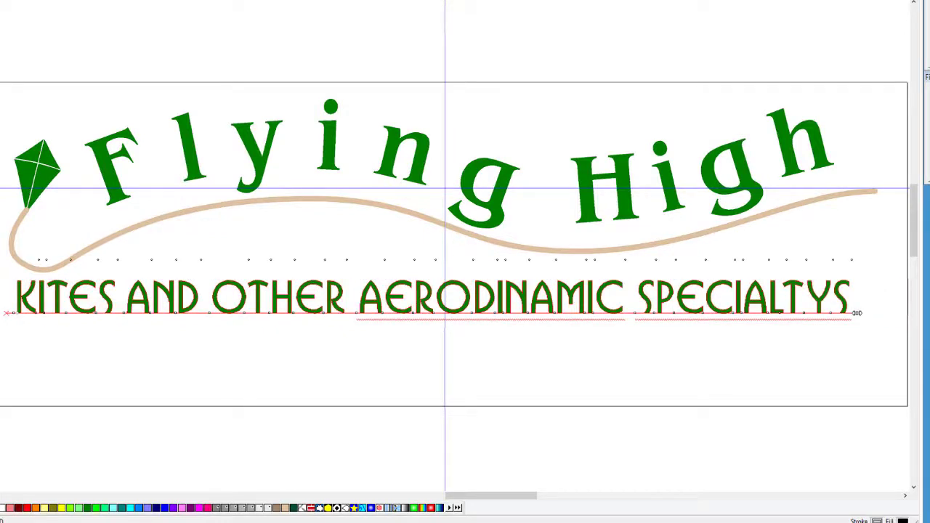
pyautogui.moveTo(858, 312)
pyautogui.mouseDown()
pyautogui.moveTo(736, 312)
pyautogui.moveTo(847, 313)
pyautogui.mouseUp()
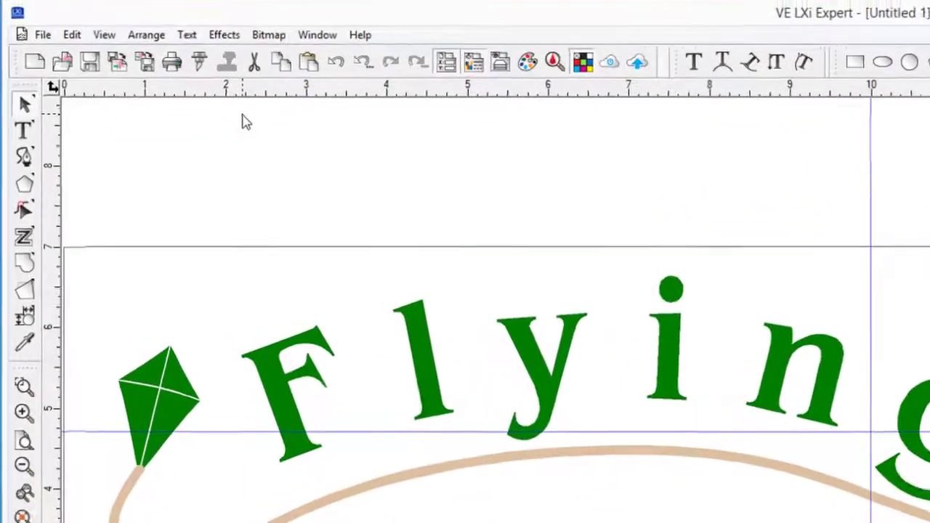
# Step: Spell-check the tagline, correcting to Aerodynamic and Specialties, then tighten its spacing slightly
pyautogui.click(187, 34)
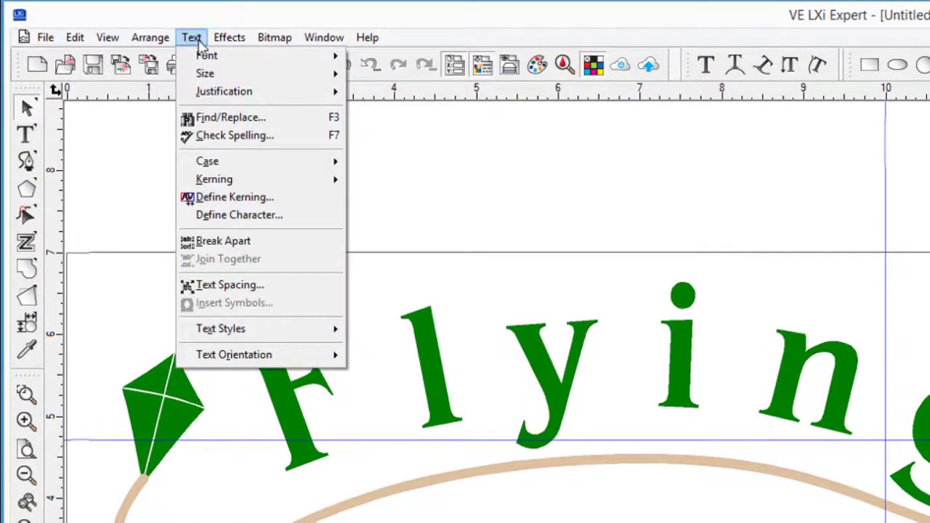
pyautogui.click(245, 139)
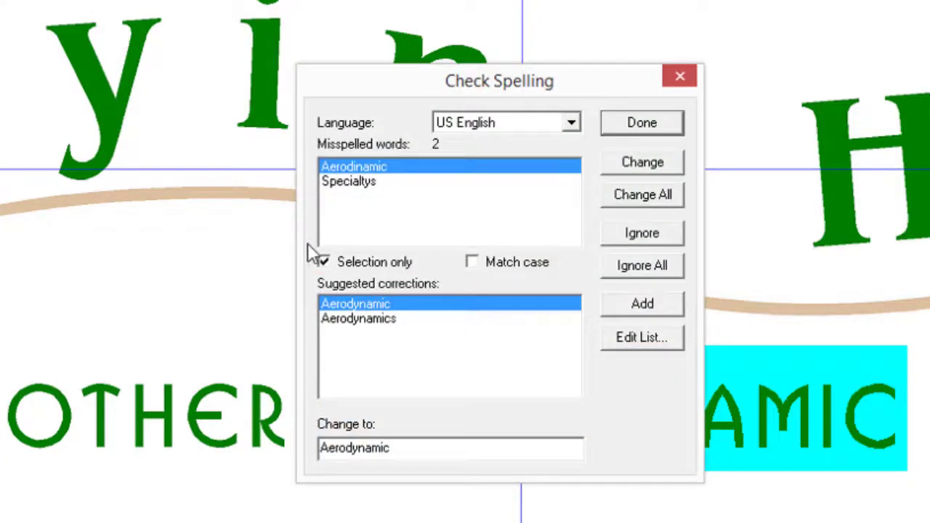
pyautogui.click(642, 163)
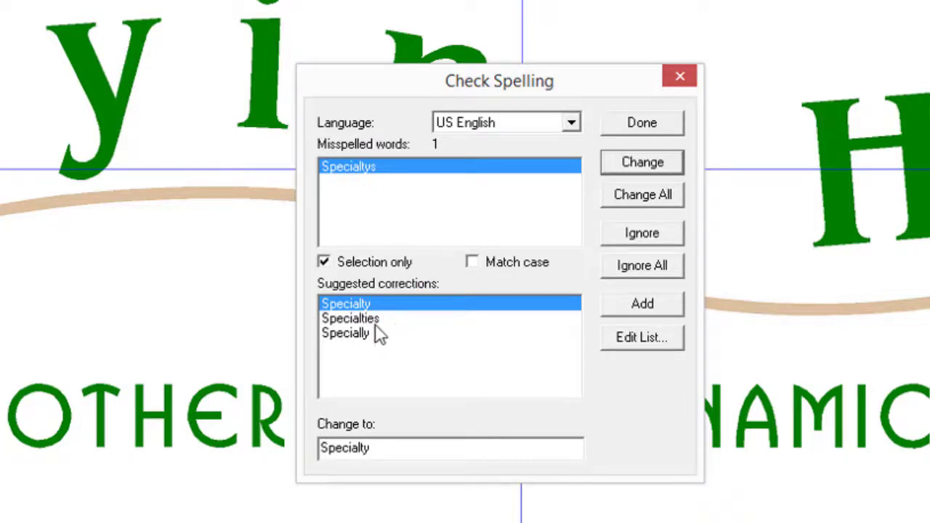
pyautogui.click(353, 318)
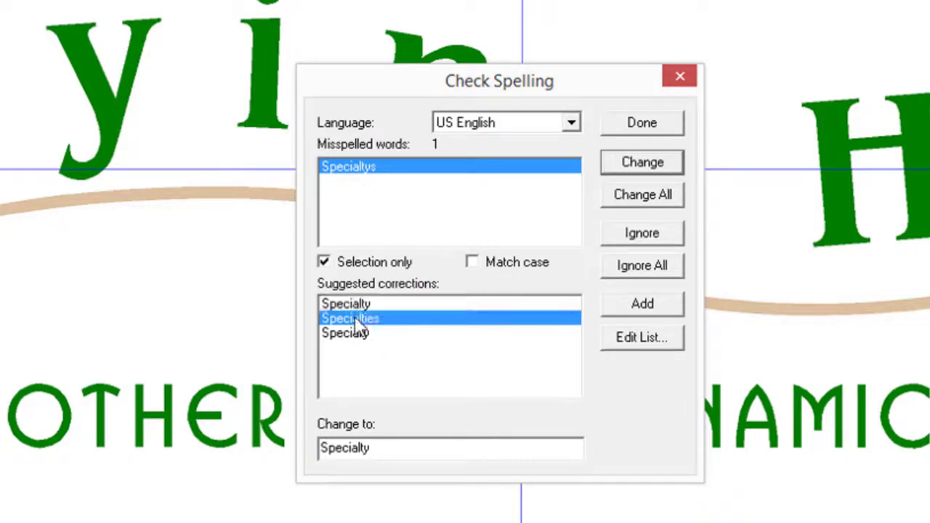
pyautogui.click(656, 161)
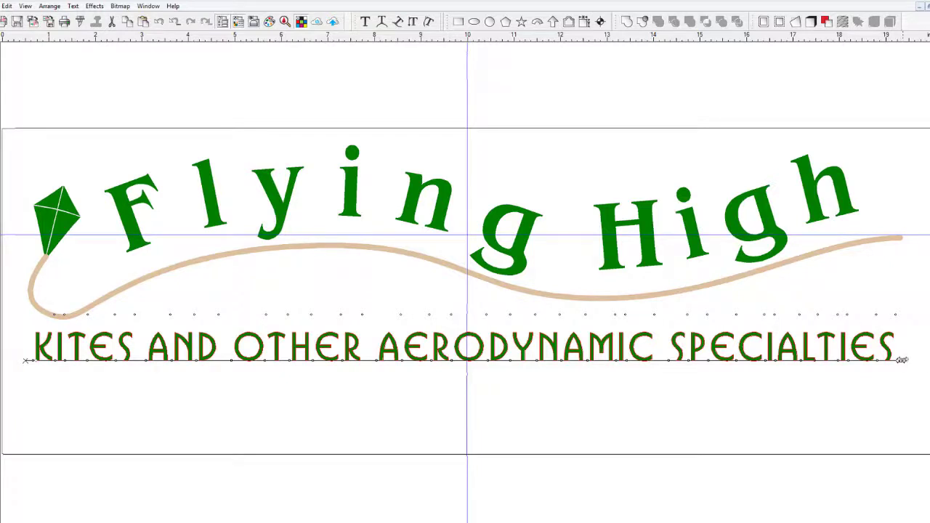
pyautogui.moveTo(901, 360); pyautogui.dragTo(883, 361)
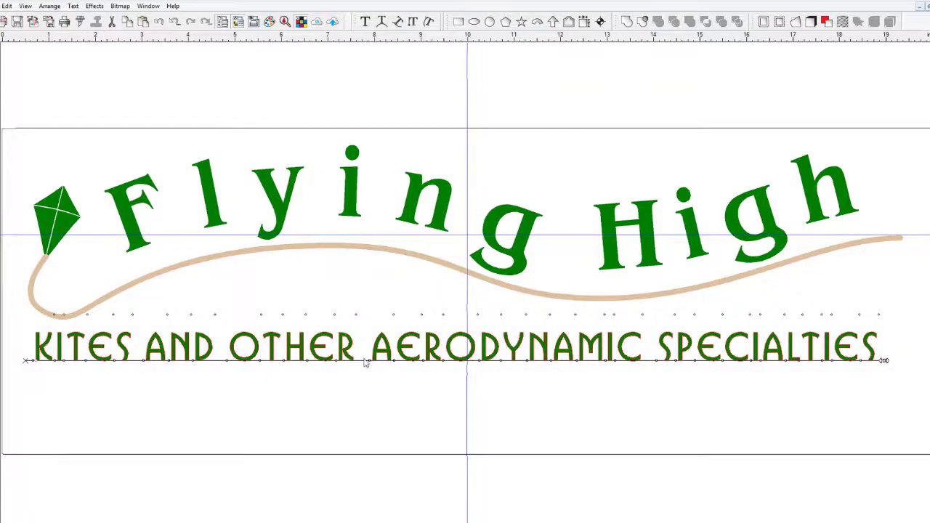